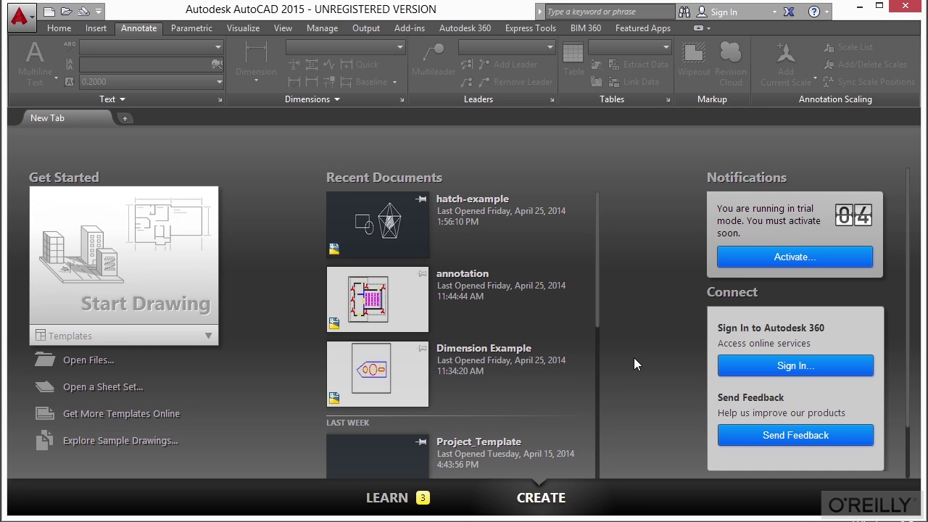
Open the drawing hatch-example.dwg from the folder 10.
click(107, 365)
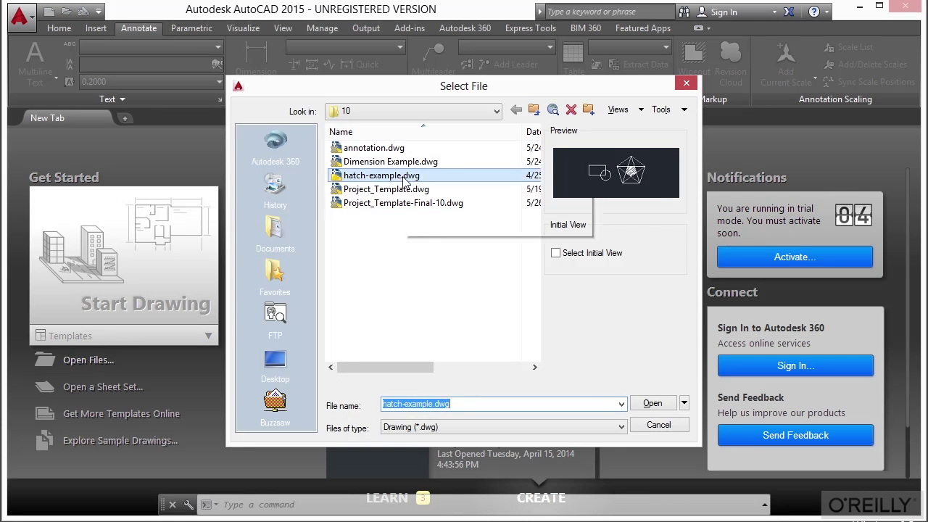
click(381, 176)
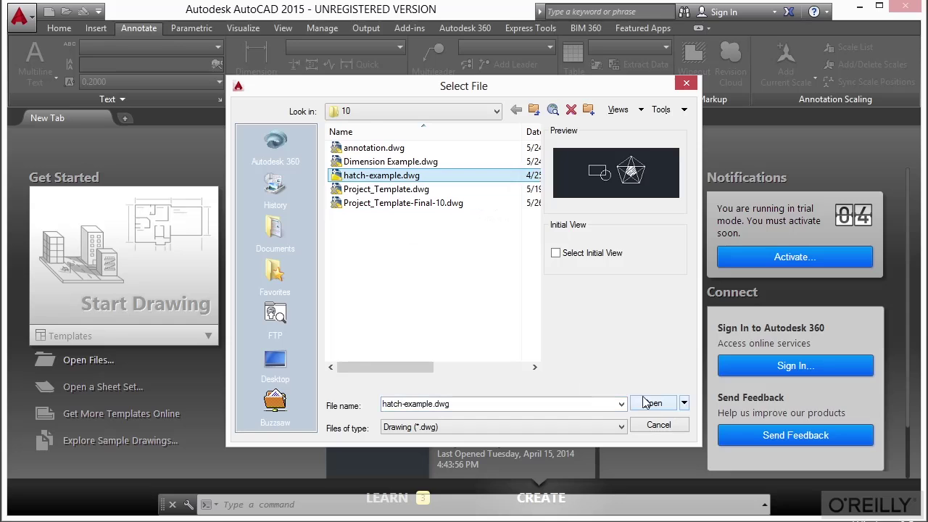
click(648, 403)
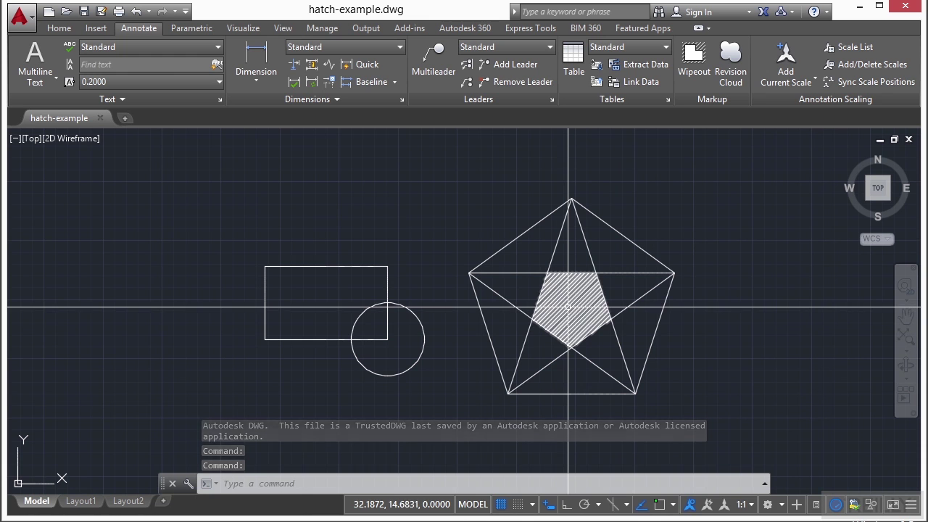
middle_drag(345, 303, 344, 287)
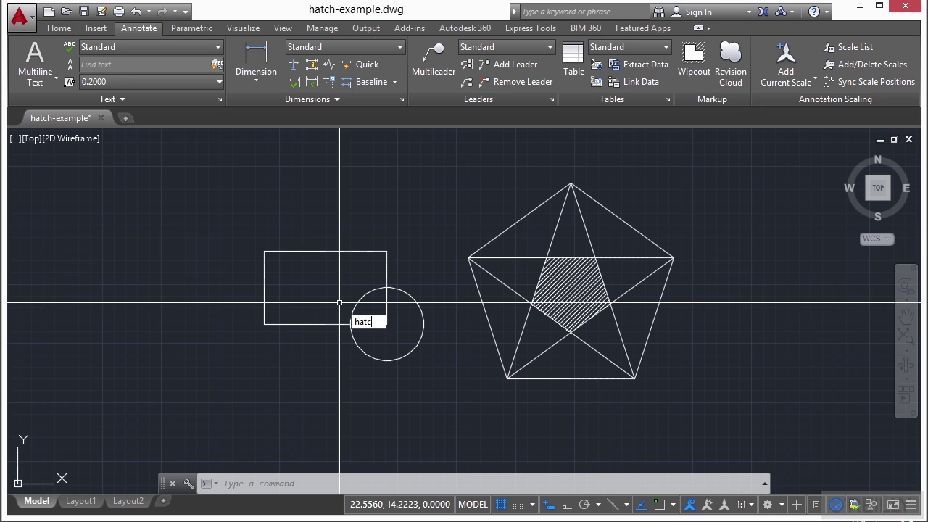
Hatch the rectangle's area outside the circle with the ANSI31 pattern by picking an internal point.
key(Escape)
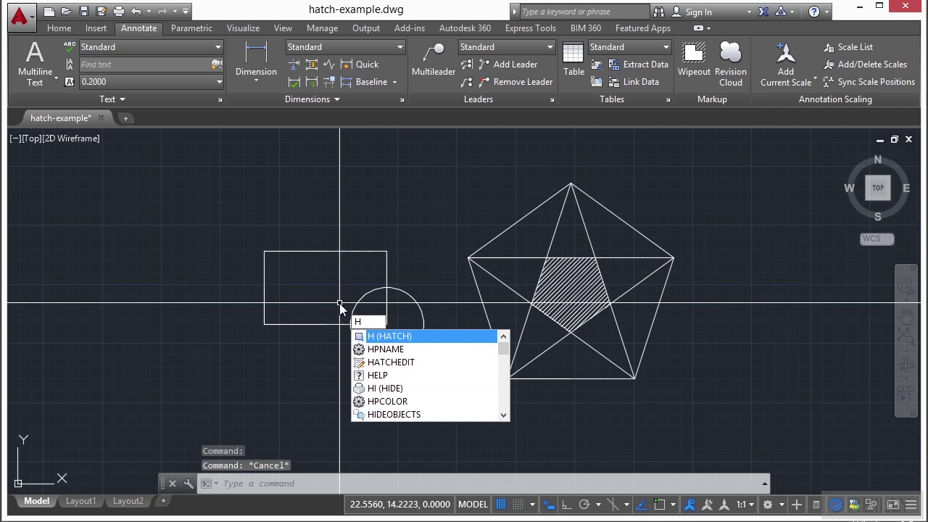
key(Escape)
click(58, 30)
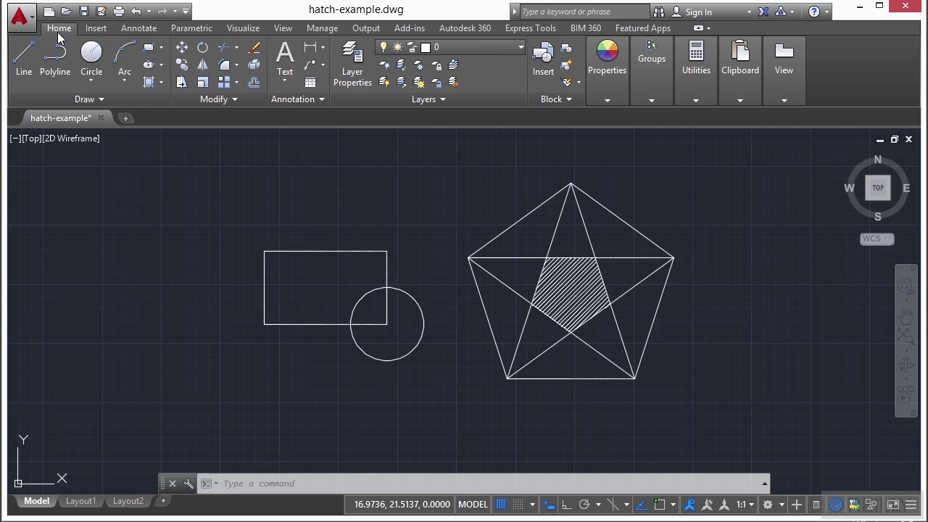
click(161, 84)
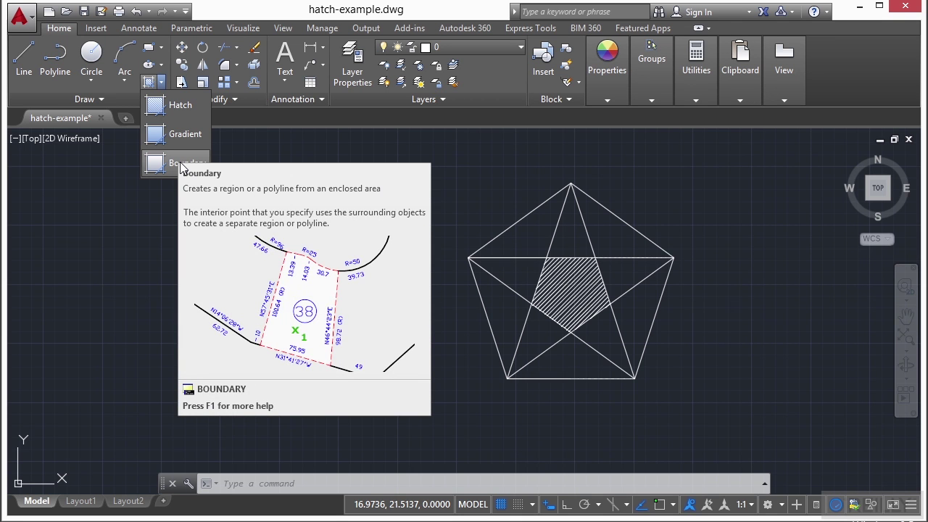
click(161, 110)
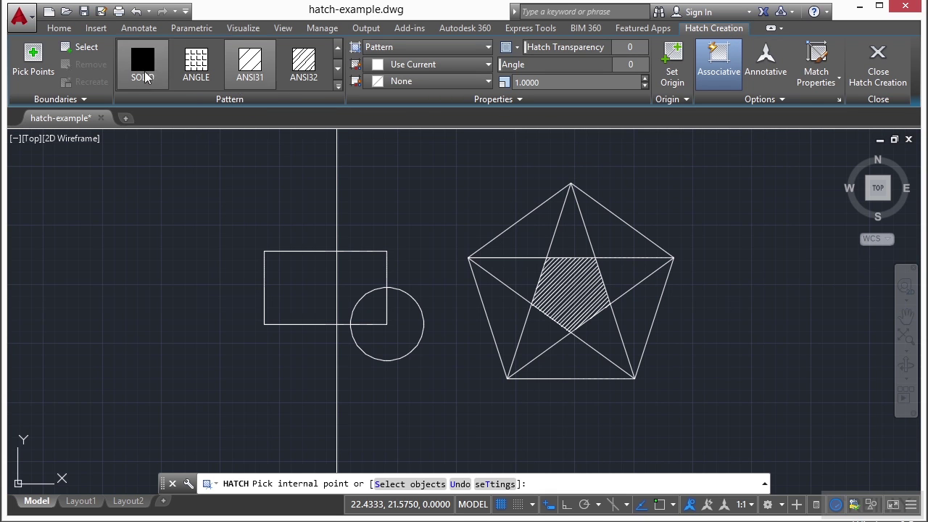
click(337, 87)
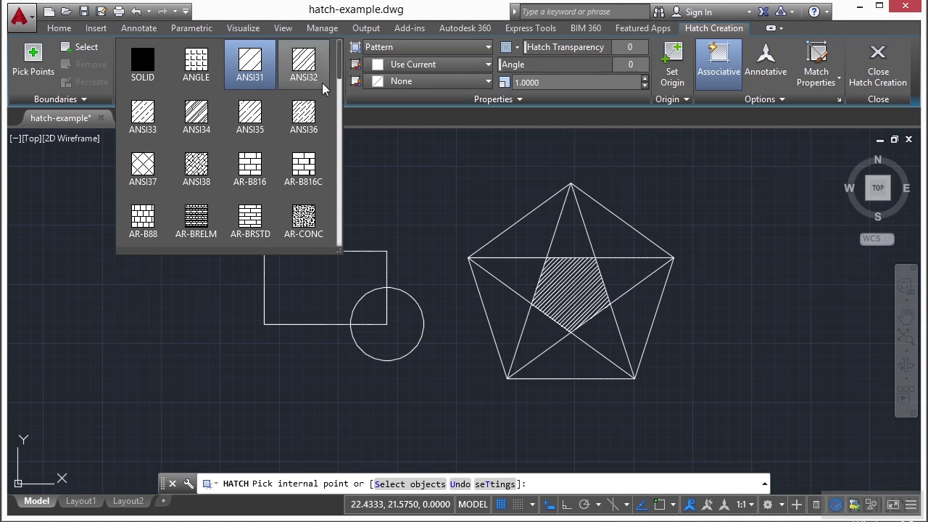
mouse_move(339, 64)
mouse_down()
mouse_move(340, 219)
mouse_move(345, 52)
mouse_up()
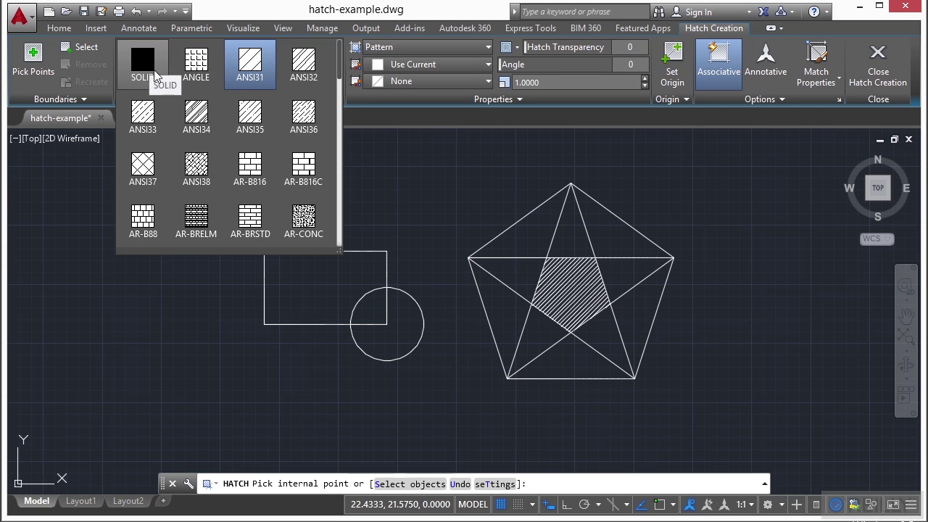
click(252, 65)
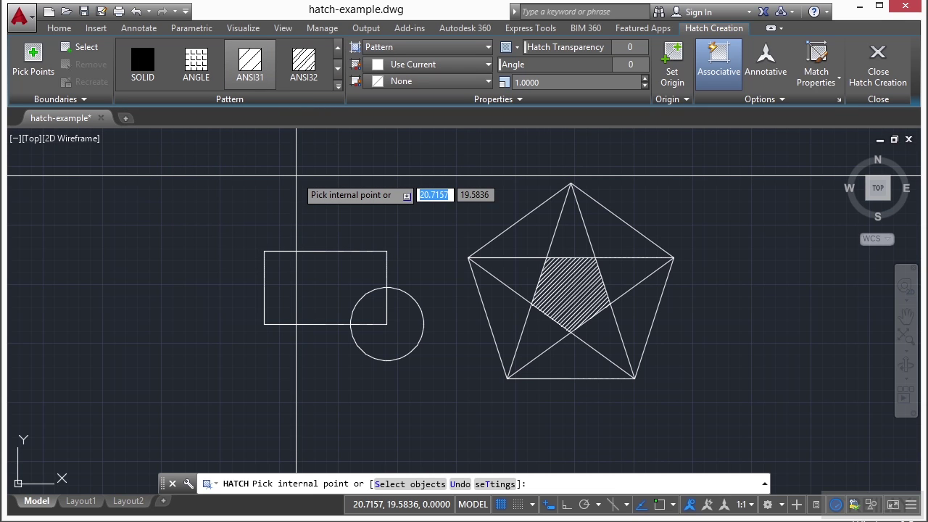
click(315, 281)
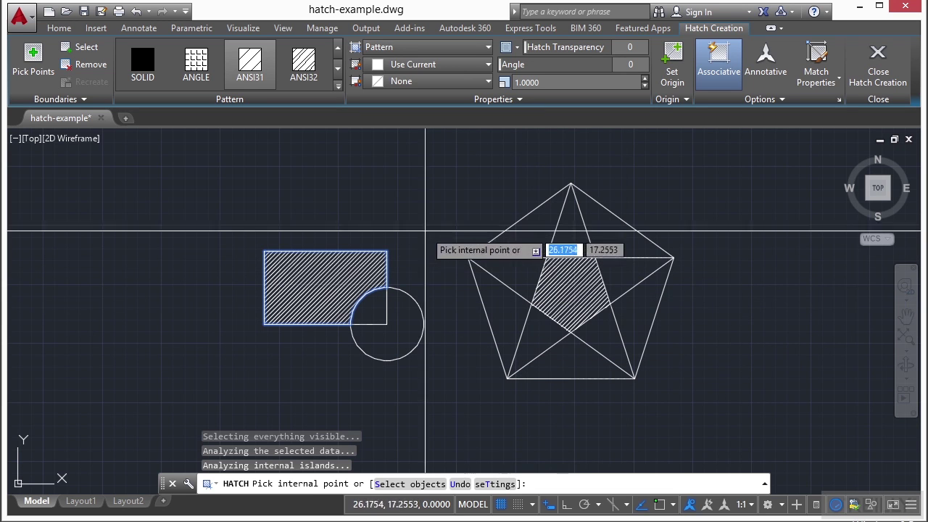
Try selecting the rectangle's edges as additional hatch boundary objects, remove them from the selection and end the Hatch command.
click(86, 48)
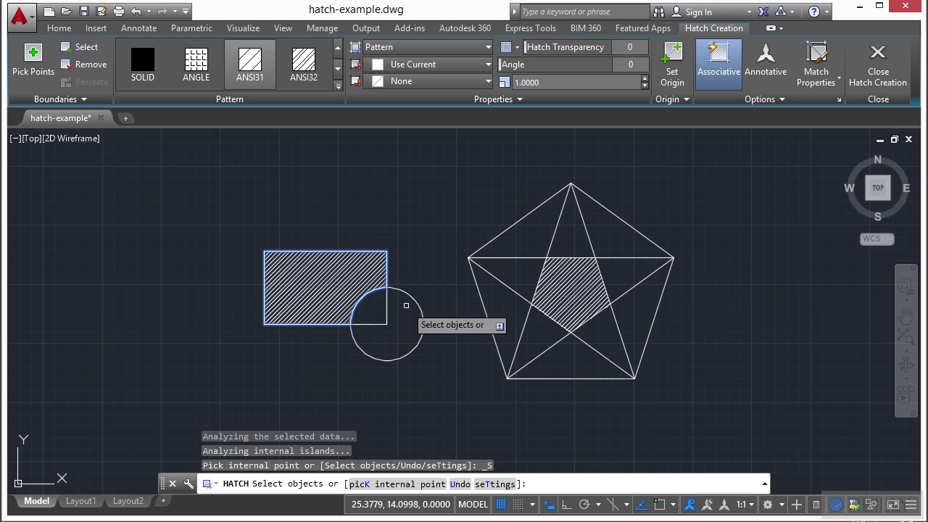
click(388, 305)
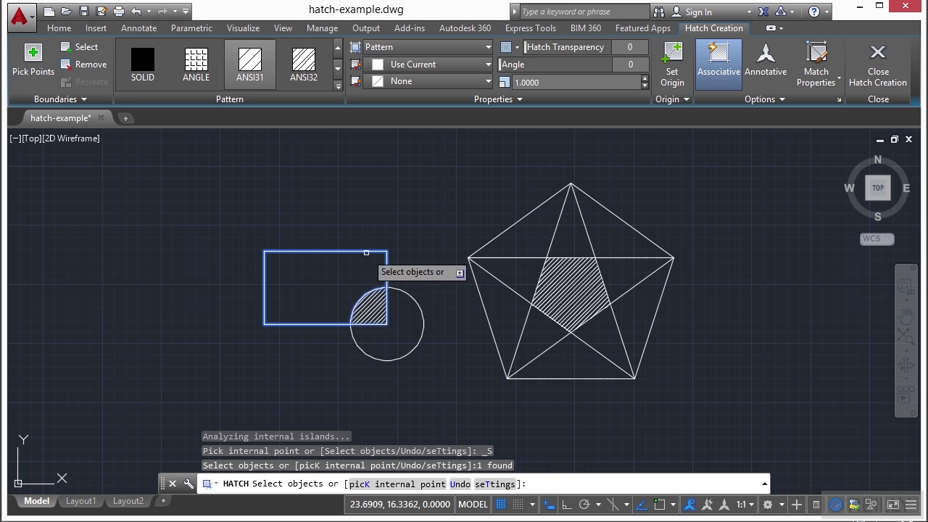
click(366, 253)
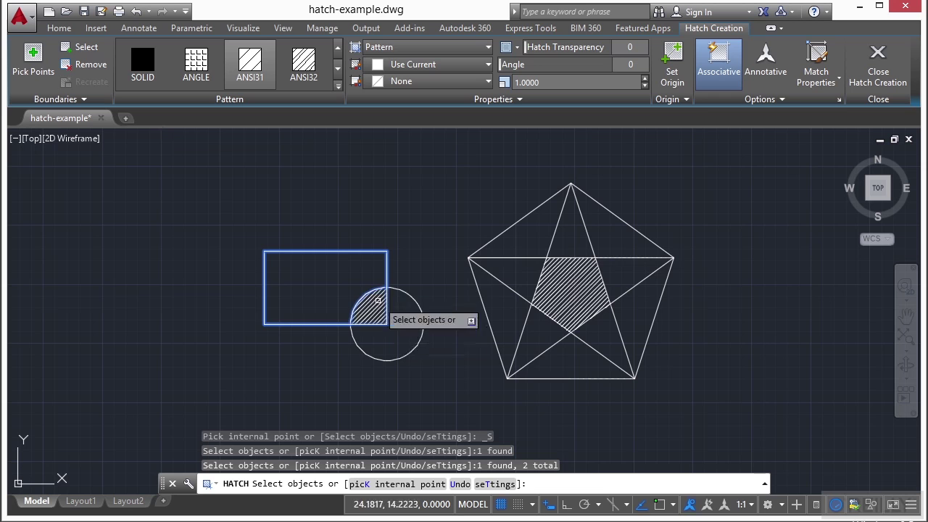
scroll(388, 302, up, 2)
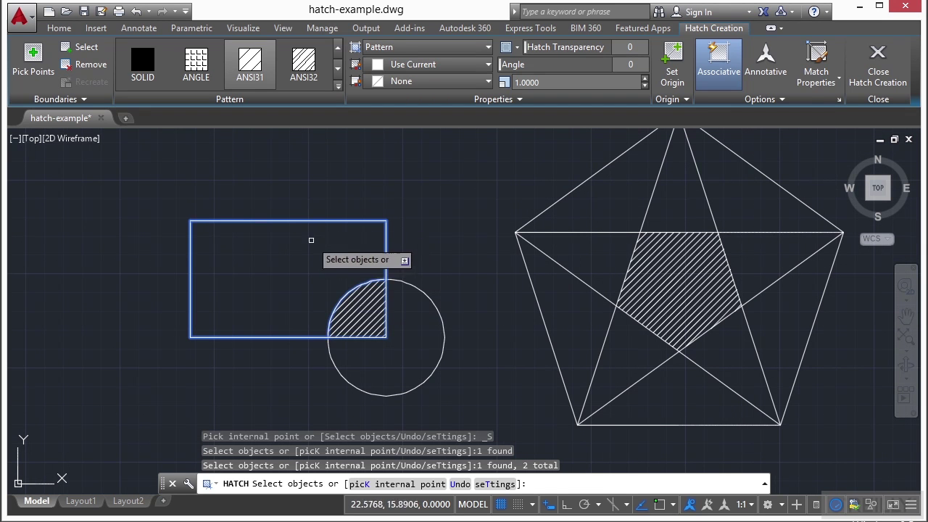
click(319, 212)
click(294, 263)
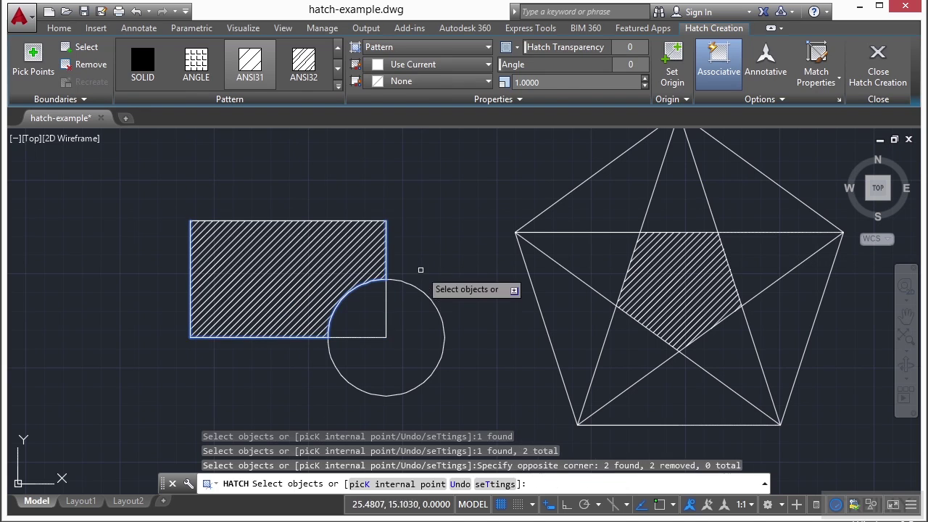
key(Escape)
Erase the hatch that fills the rectangle outside the circle.
click(294, 266)
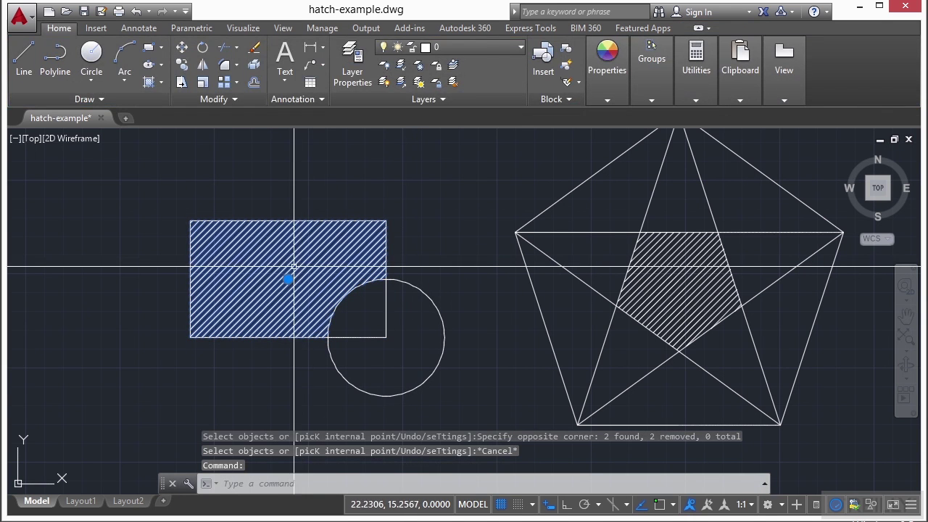
right_click(358, 217)
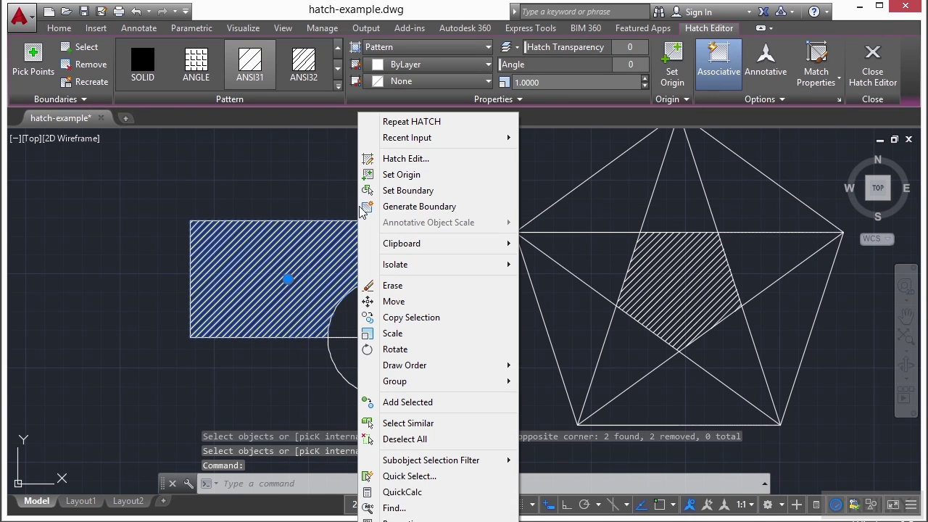
click(416, 287)
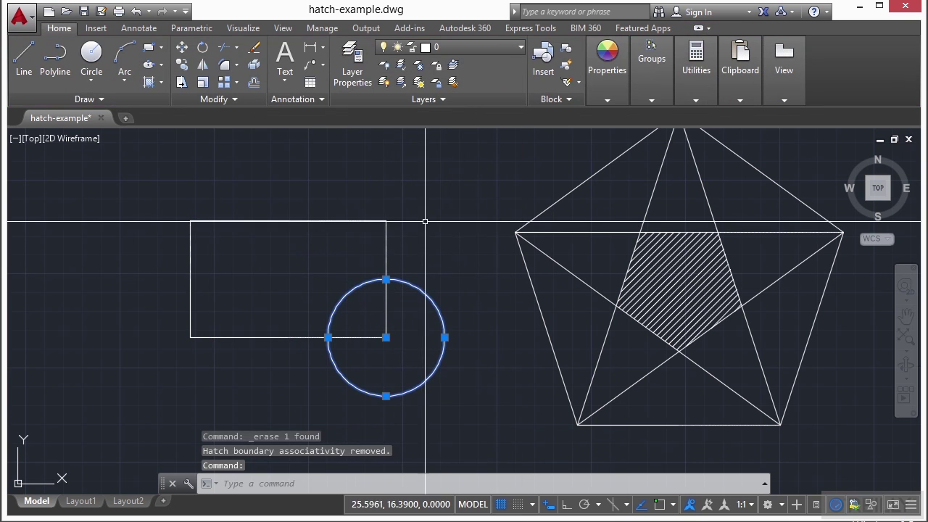
key(Escape)
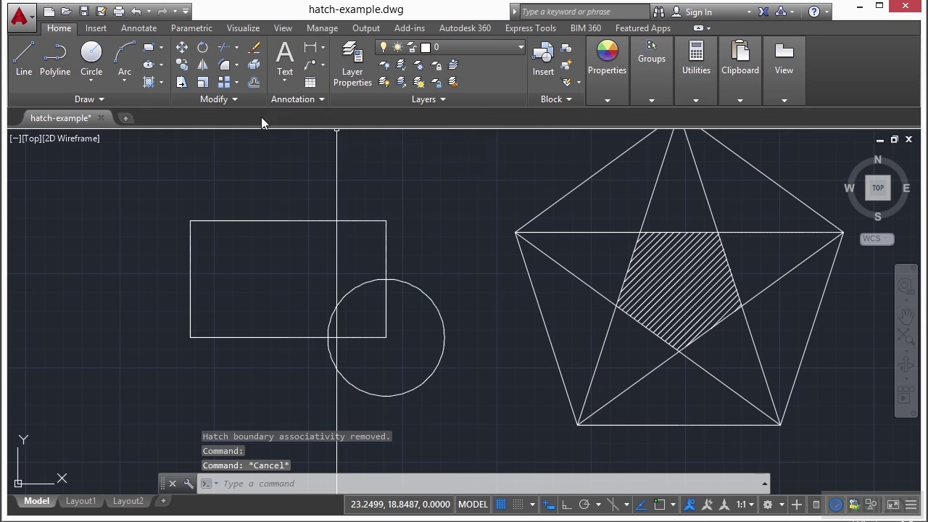
Hatch the whole rectangle with the ANSI31 pattern by selecting the rectangle as the boundary object.
click(150, 85)
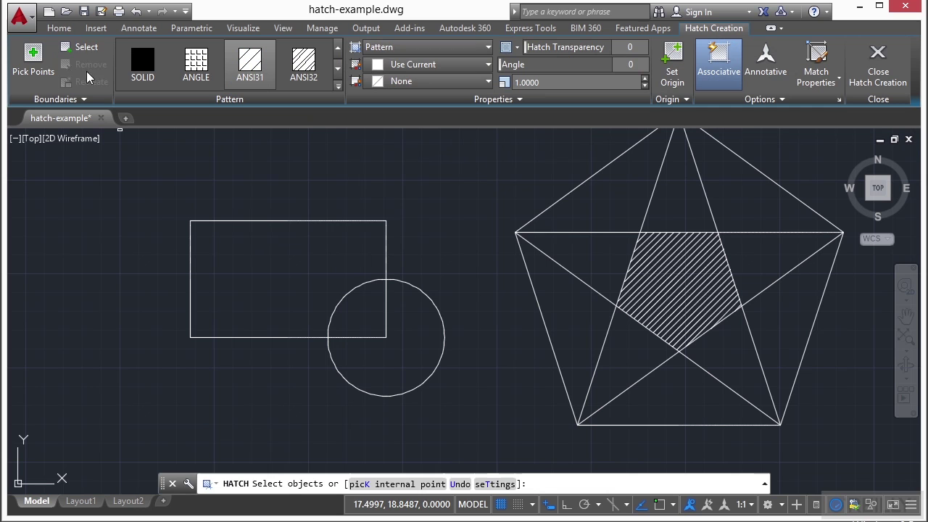
click(85, 48)
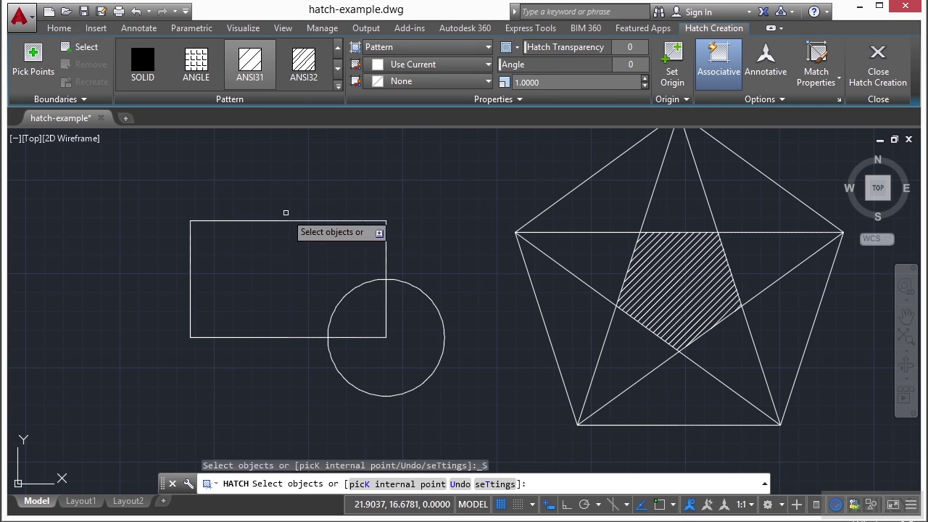
click(278, 221)
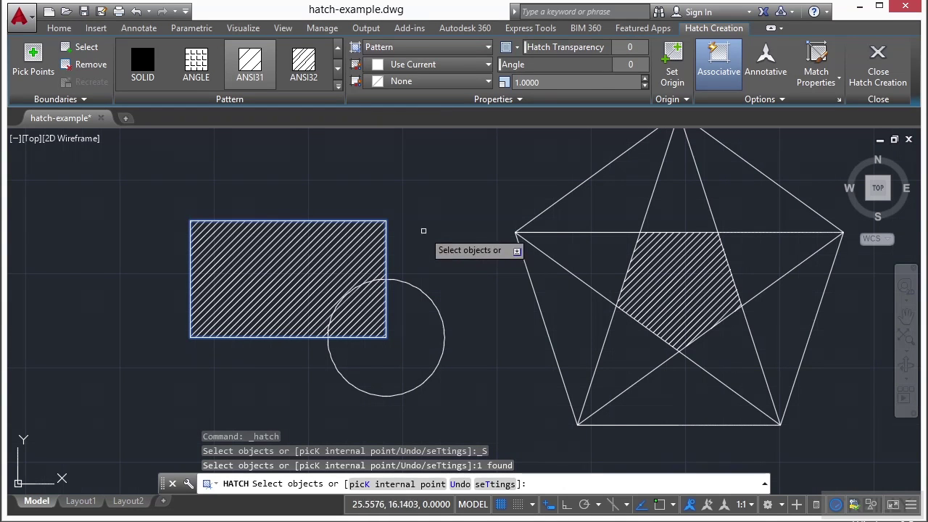
key(Return)
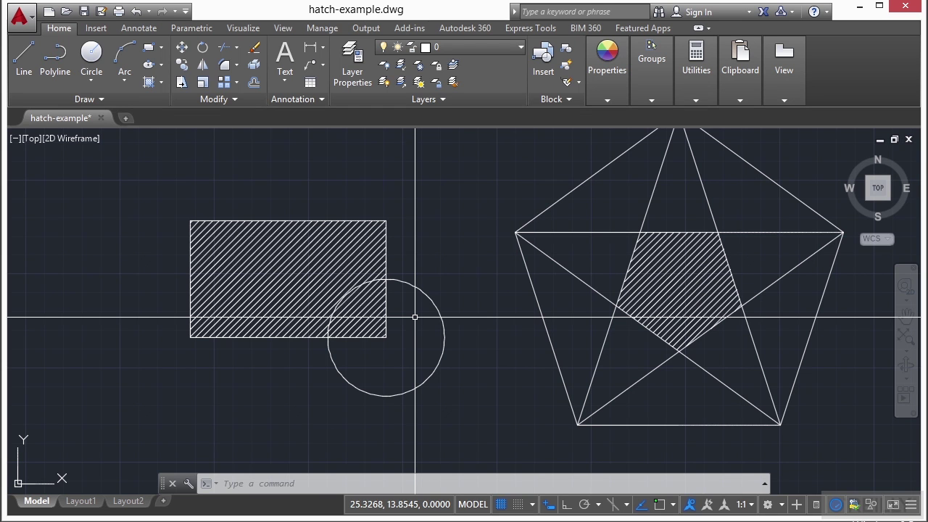
Trim away the part of the rectangle's hatch inside the circle, using the circle as the cutting edge.
key(Escape)
key(Escape)
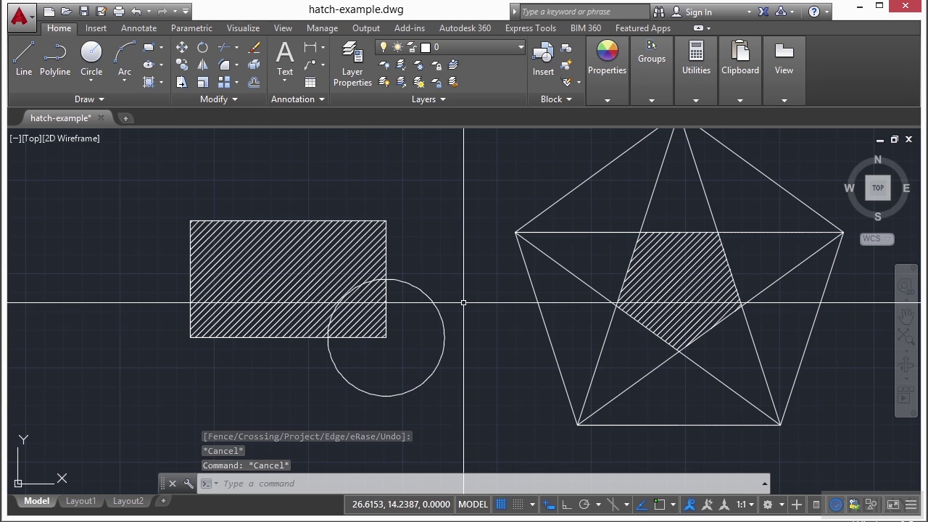
text(trim)
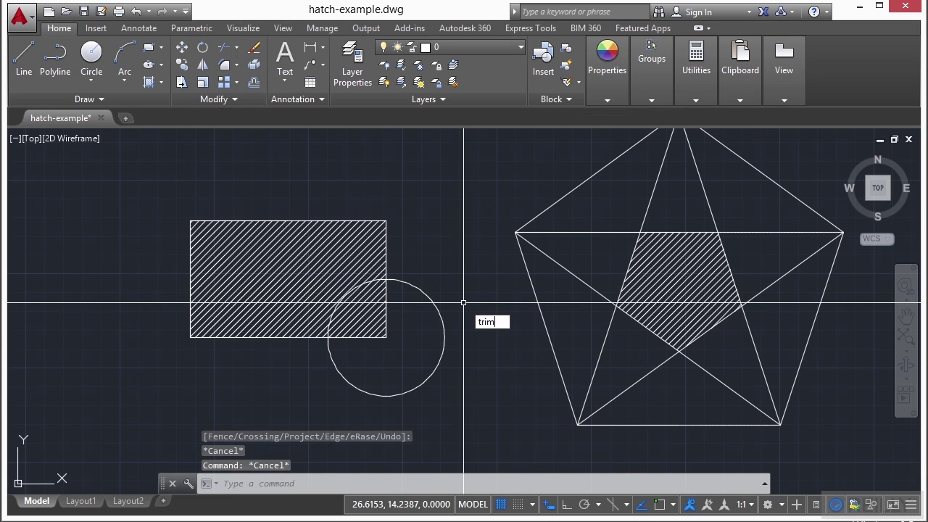
key(Return)
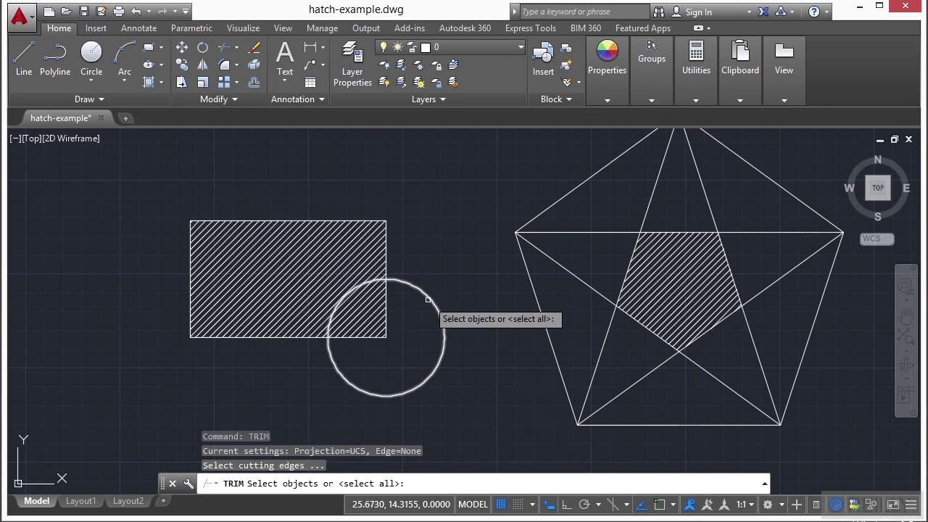
click(435, 301)
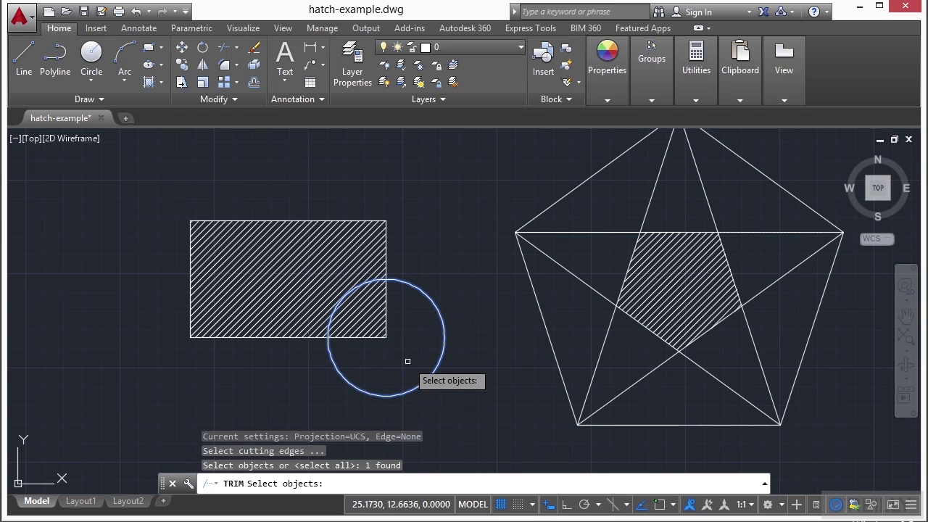
key(Return)
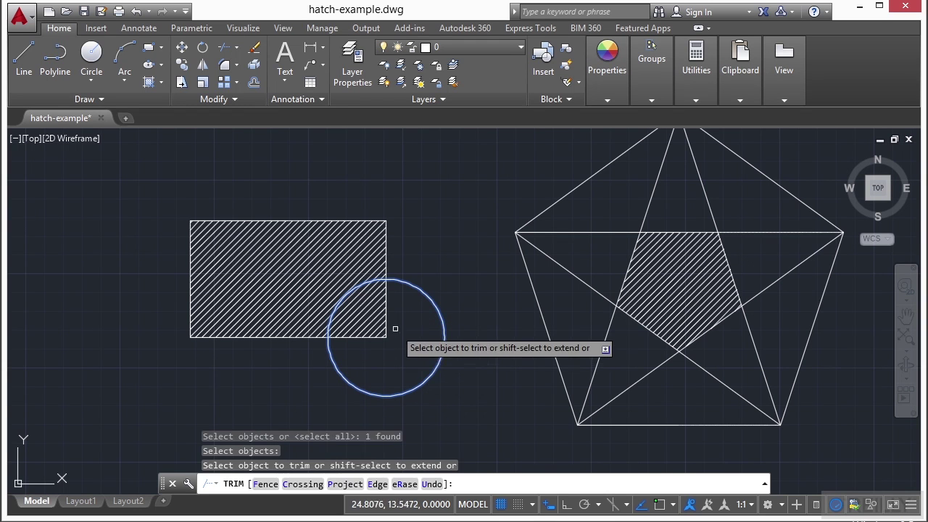
click(373, 311)
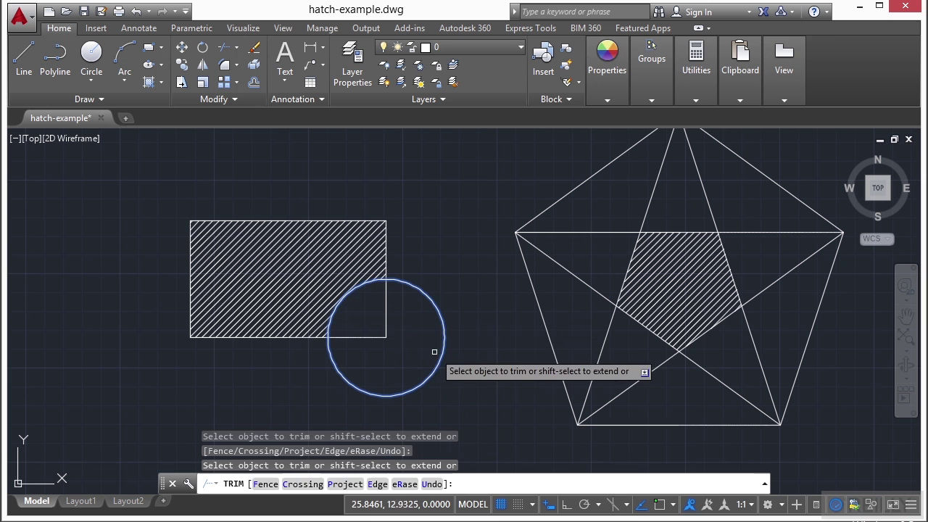
key(Return)
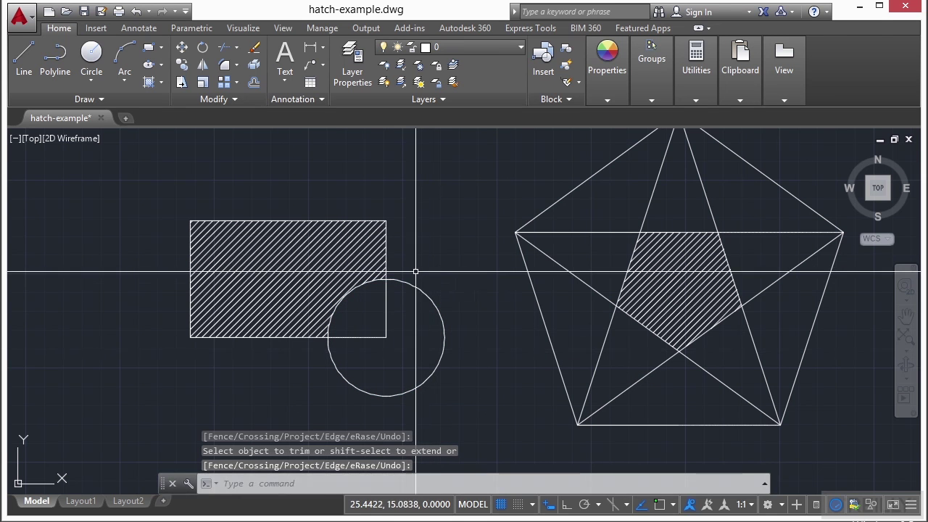
Move the trimmed hatch by its centre grip to the empty area above the rectangle.
click(287, 270)
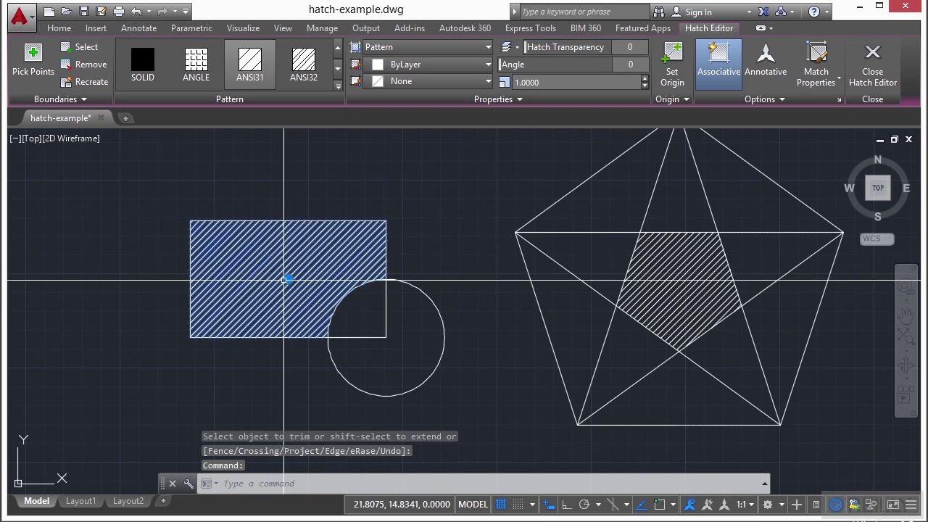
click(288, 273)
scroll(288, 273, down, 2)
click(318, 190)
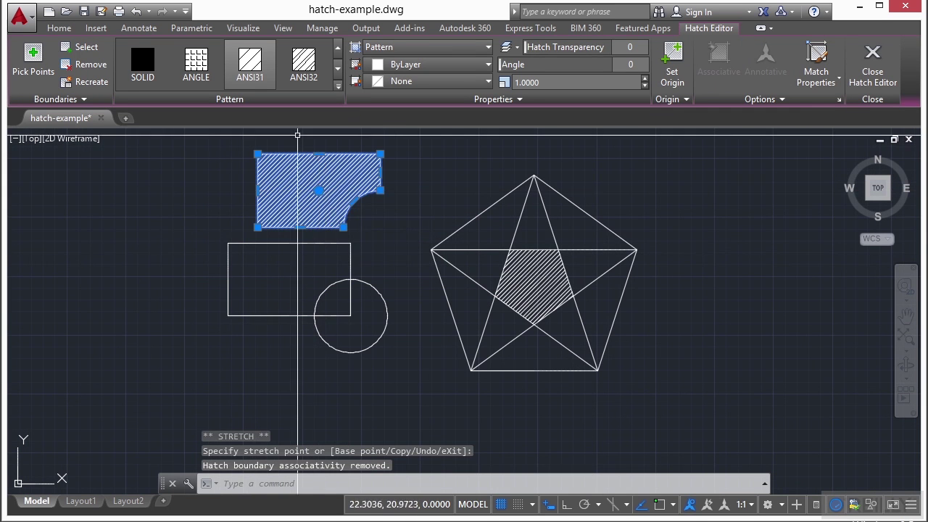
scroll(293, 138, up, 4)
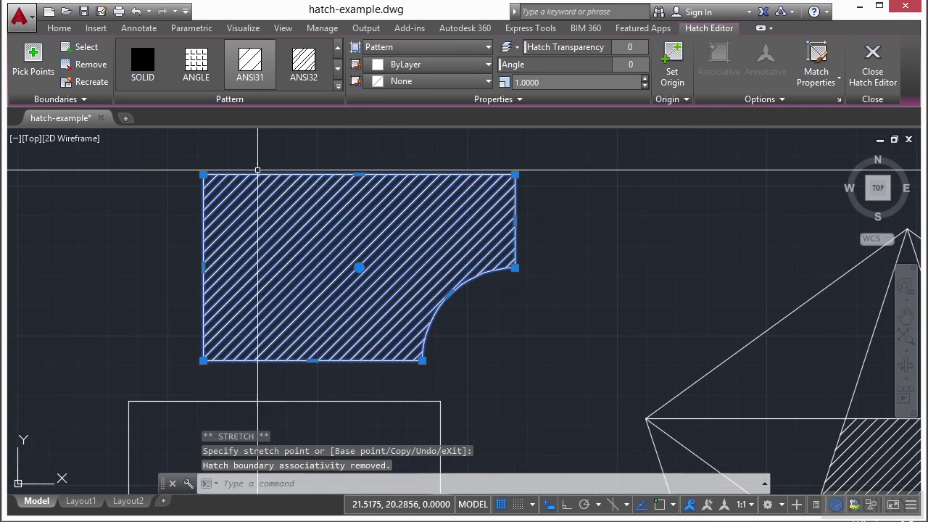
Stretch the moved hatch's upper-left corner outward to the left and add a new vertex pulled outward from its left edge.
click(203, 175)
click(158, 169)
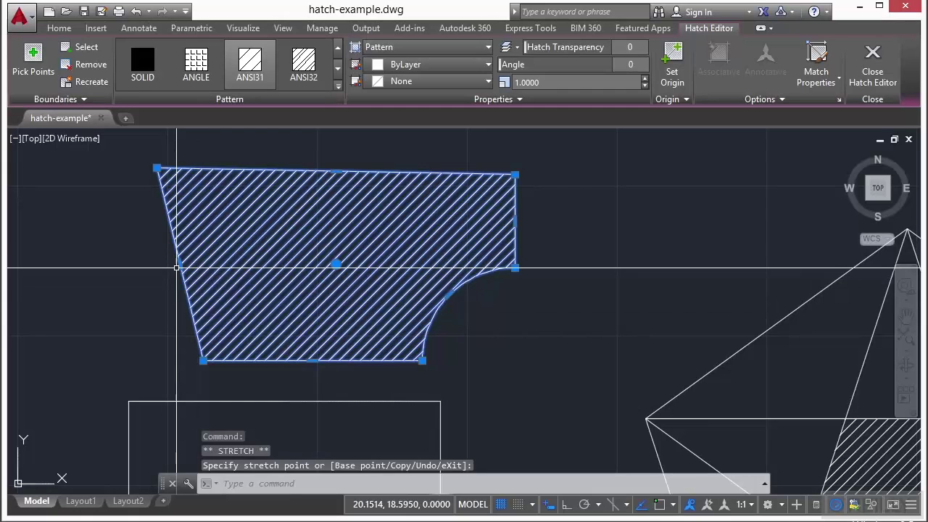
mouse_move(181, 265)
click(221, 305)
click(106, 297)
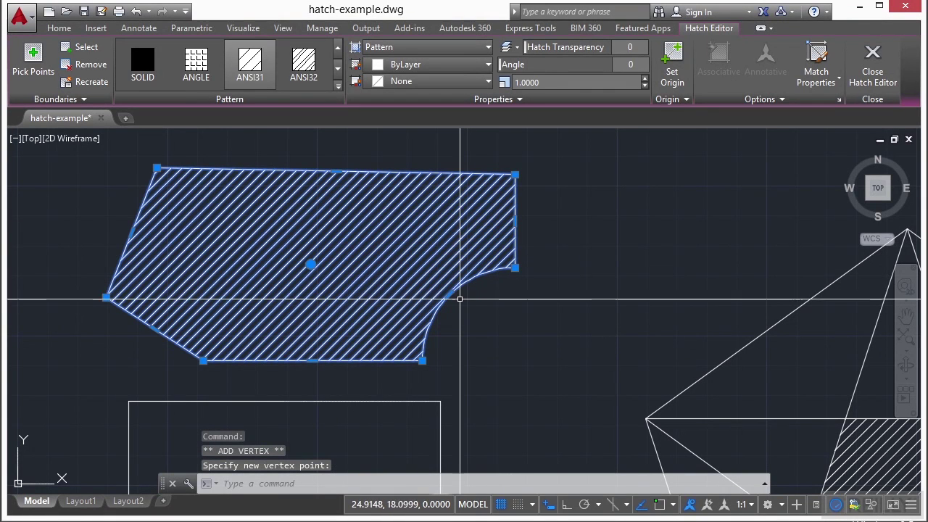
Convert the hatch's concave arc edge to a straight line and deselect the hatch.
mouse_move(449, 296)
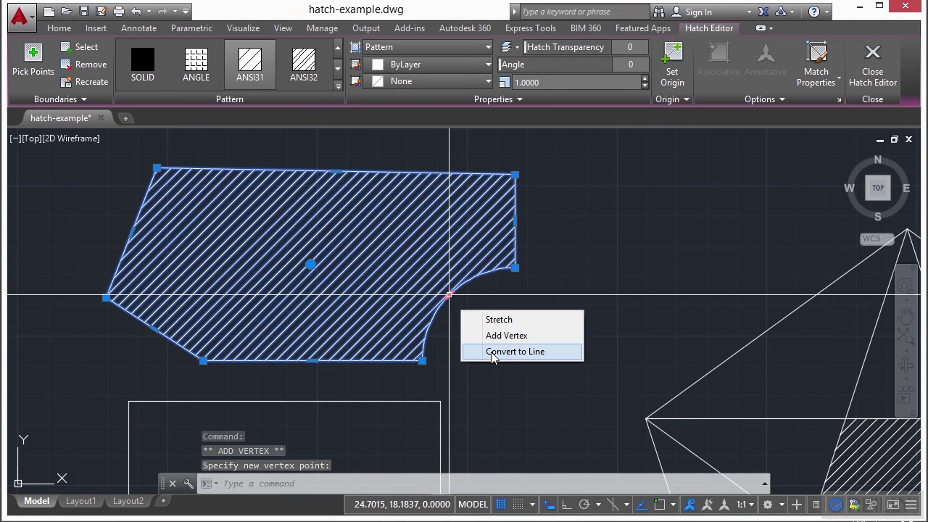
click(515, 352)
key(Escape)
Try the ANGLE pattern on the reshaped hatch, then apply ANSI32 with the hatch type kept as Pattern.
scroll(192, 261, down, 3)
click(217, 257)
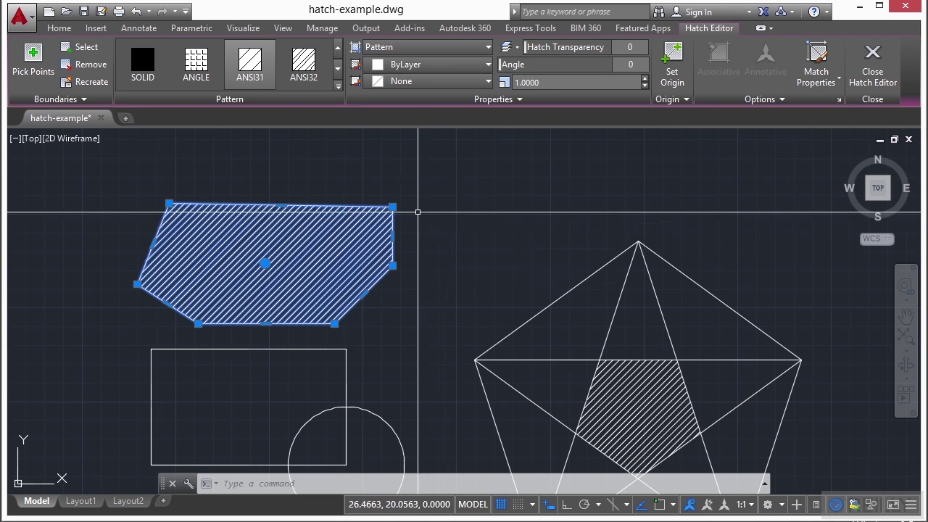
click(196, 63)
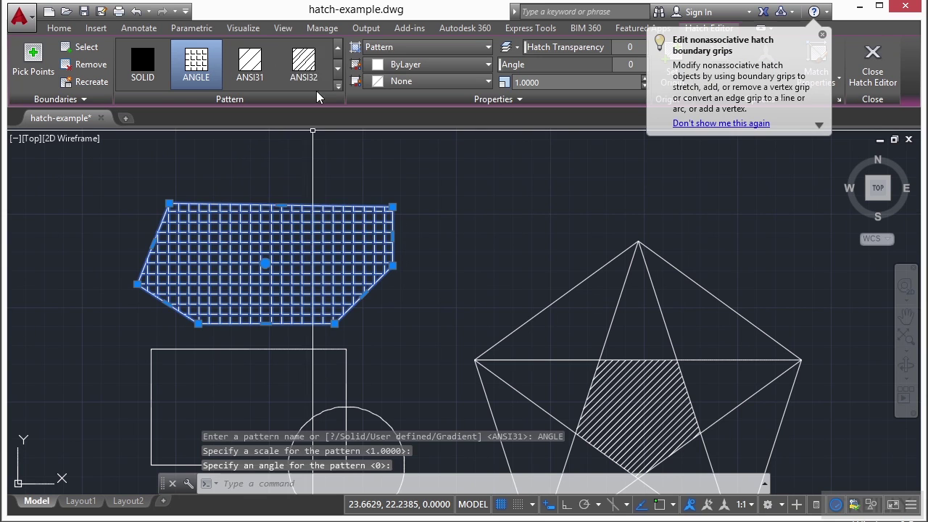
click(310, 67)
click(428, 47)
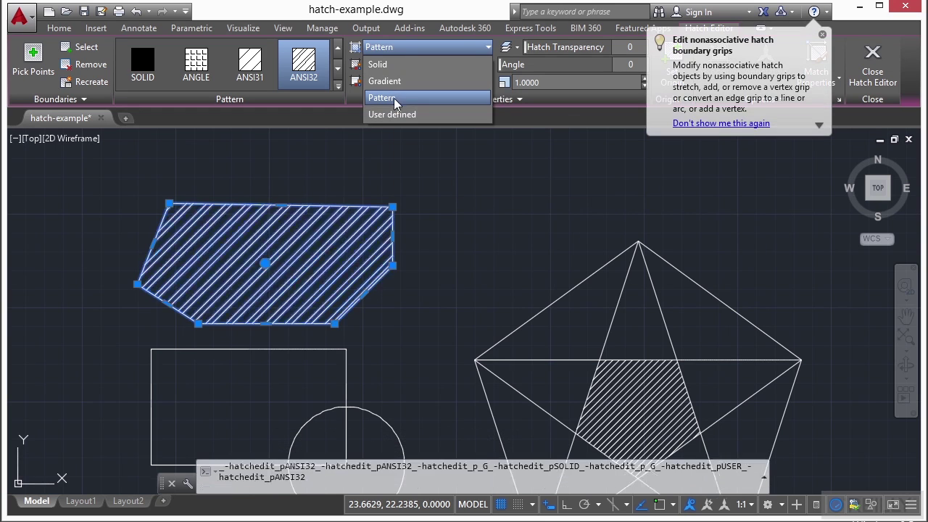
click(393, 96)
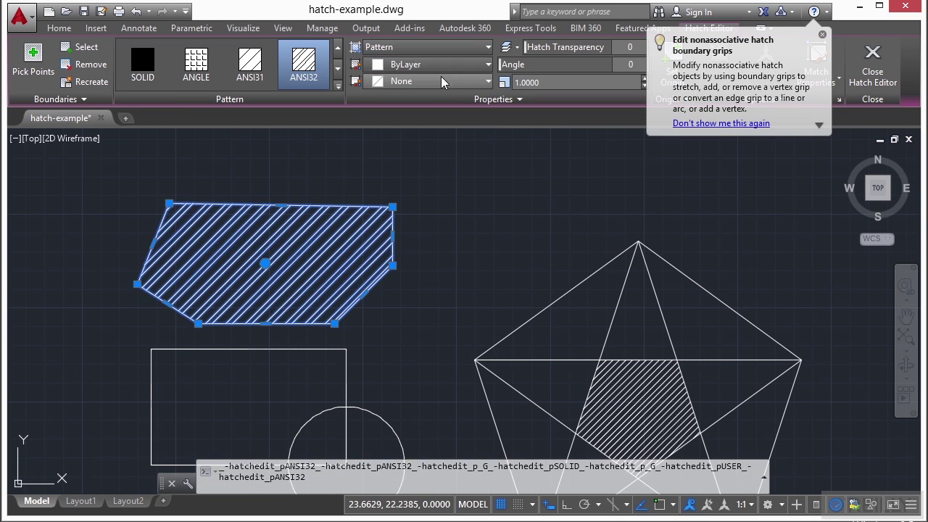
Give the hatch the yellow background color 248,215,49 and the dark red hatch color 153,27,30.
click(486, 82)
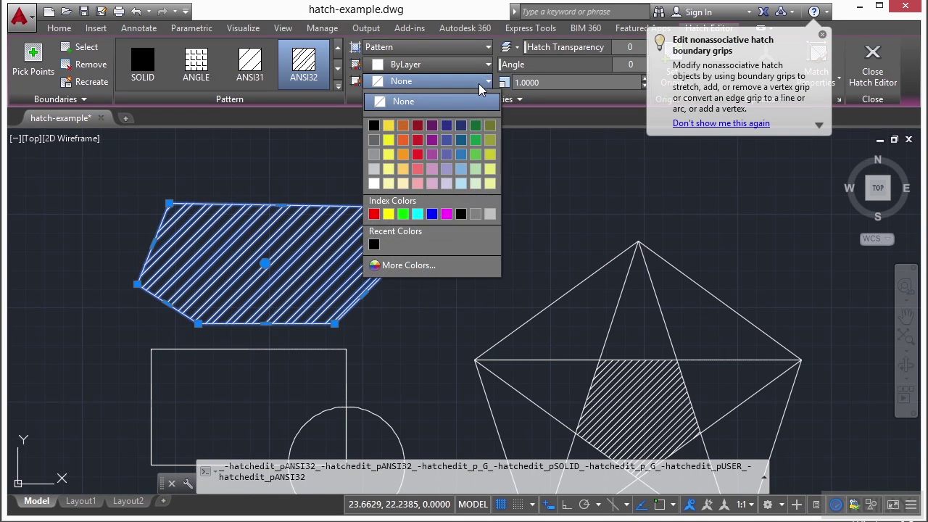
click(389, 124)
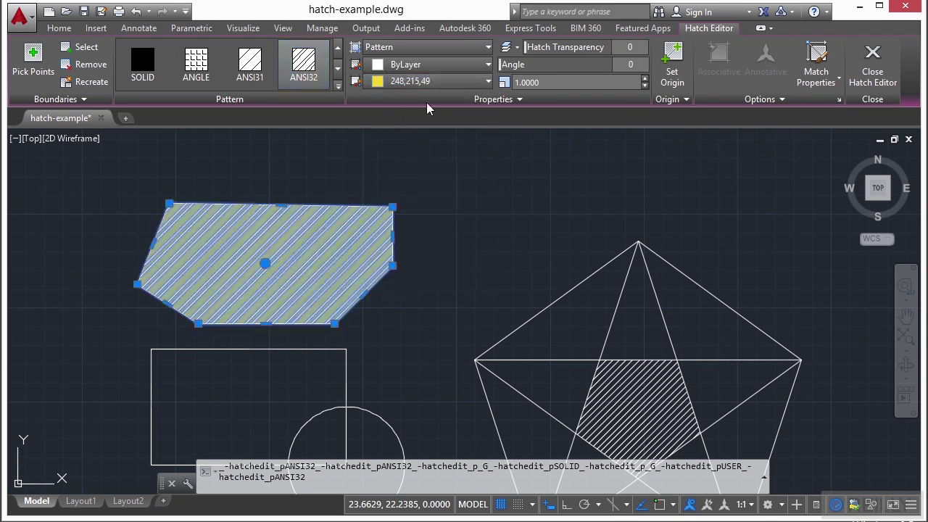
click(476, 64)
click(434, 121)
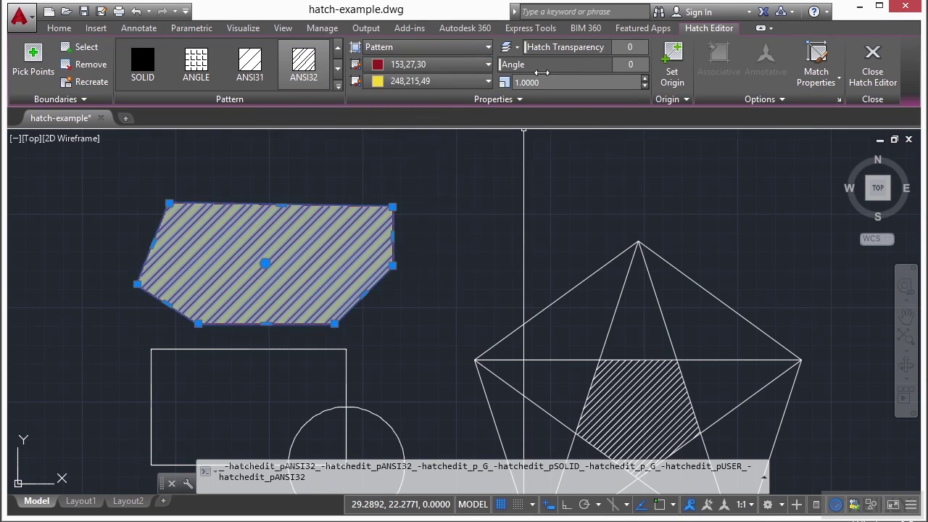
Set the hatch's angle to 147, its transparency to 57 and its pattern scale to 5.
drag(512, 65, 637, 66)
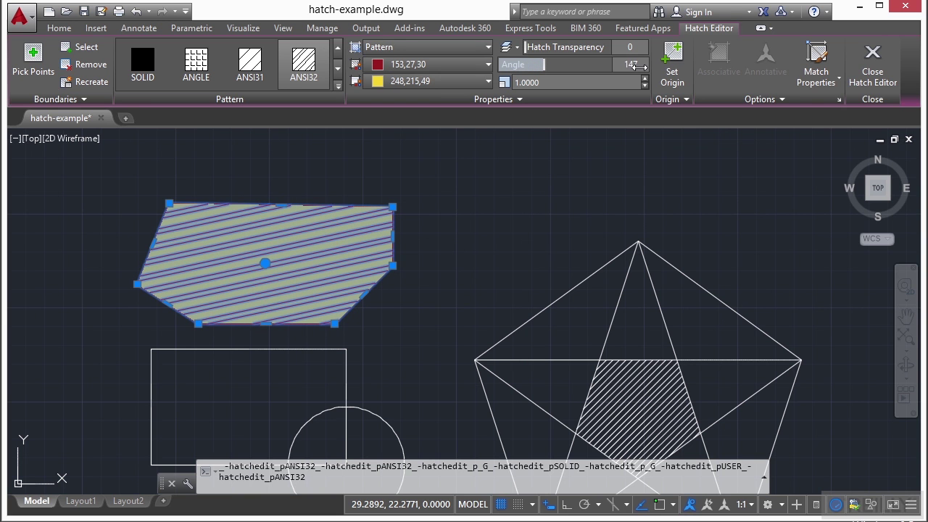
drag(532, 47, 601, 52)
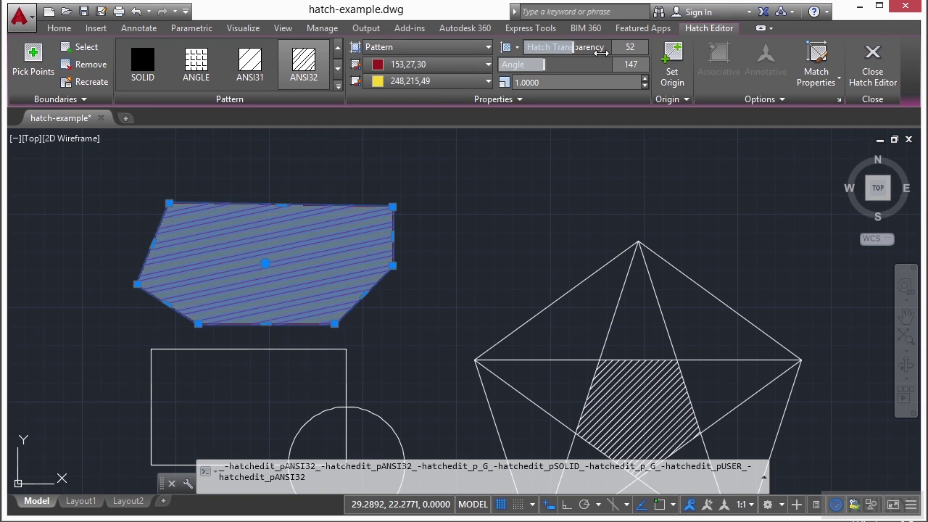
click(580, 87)
text(5)
key(Return)
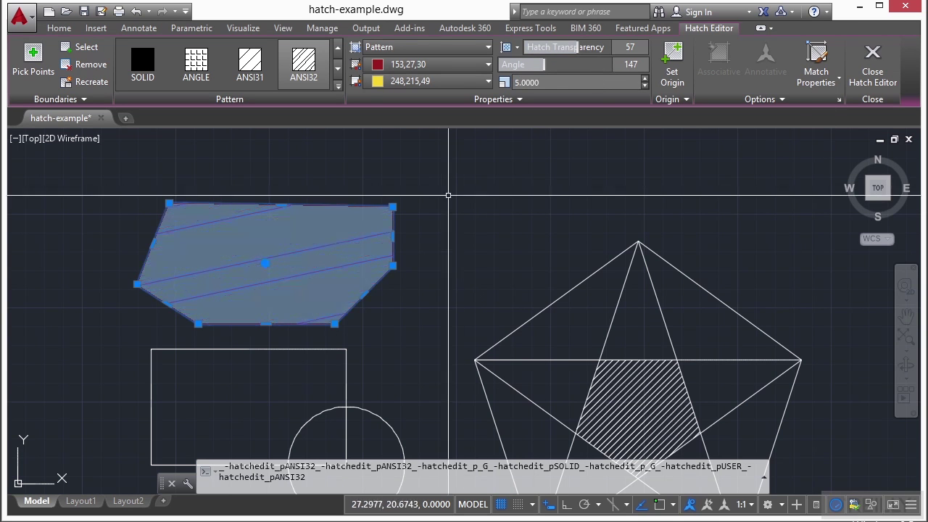
key(Return)
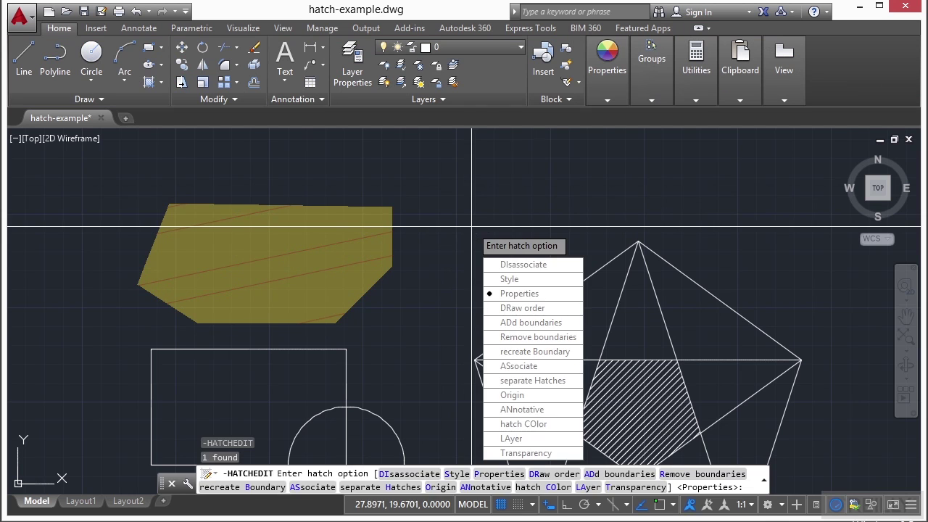
key(Escape)
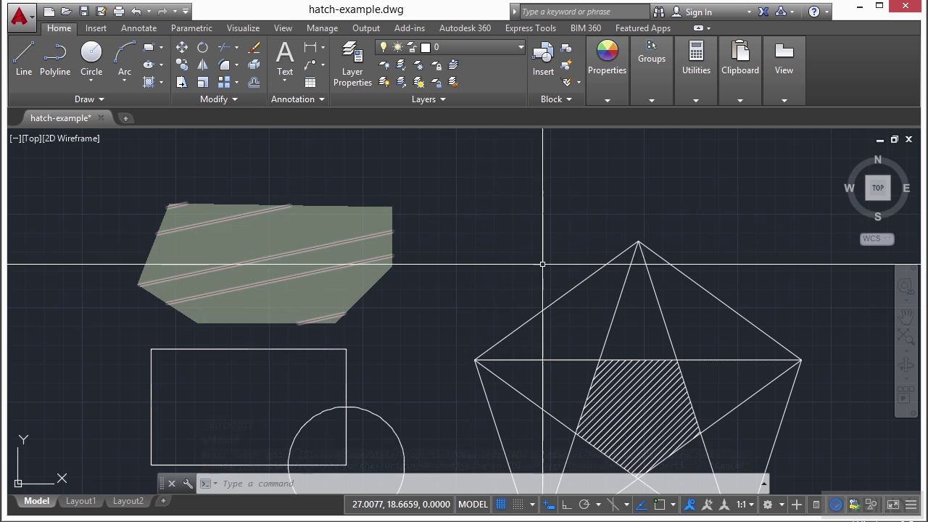
Change the reshaped hatch to a Solid fill with the light blue color 122,175,223.
middle_drag(459, 221, 460, 203)
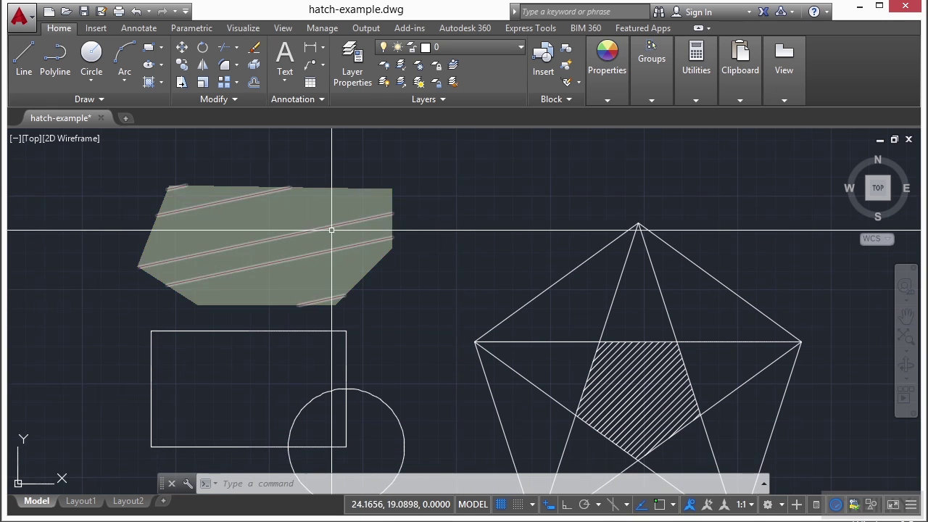
click(331, 230)
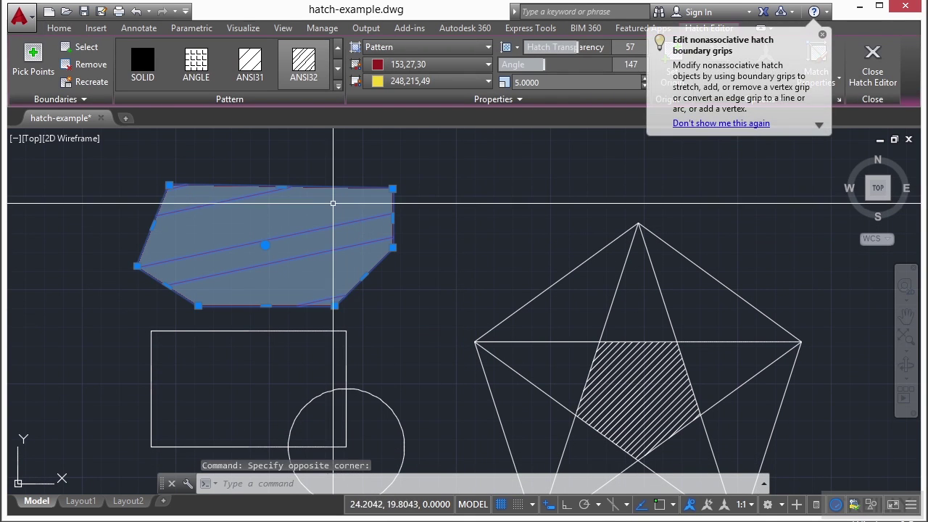
click(488, 45)
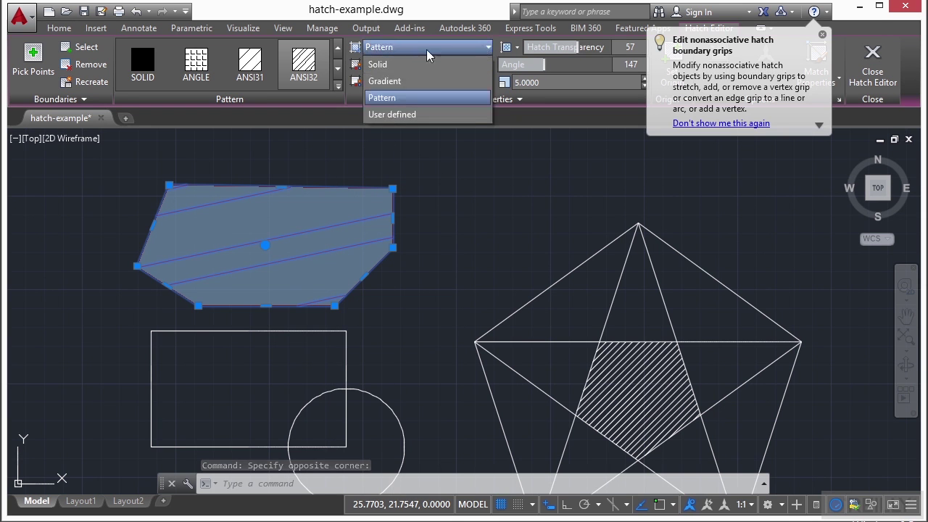
click(391, 64)
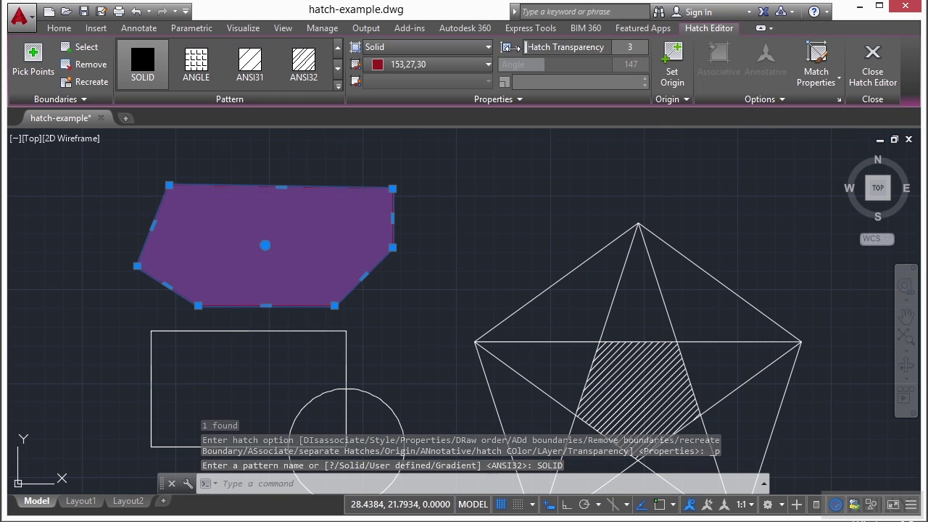
click(474, 64)
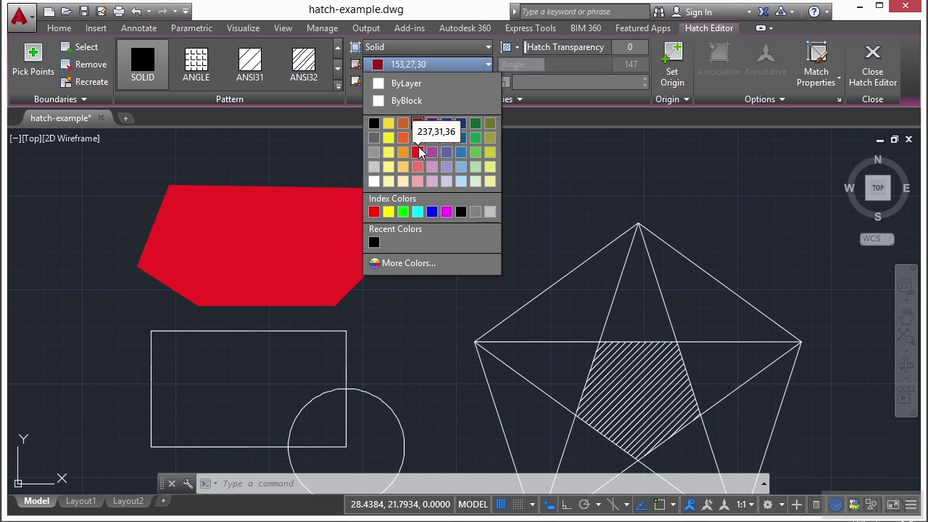
click(463, 169)
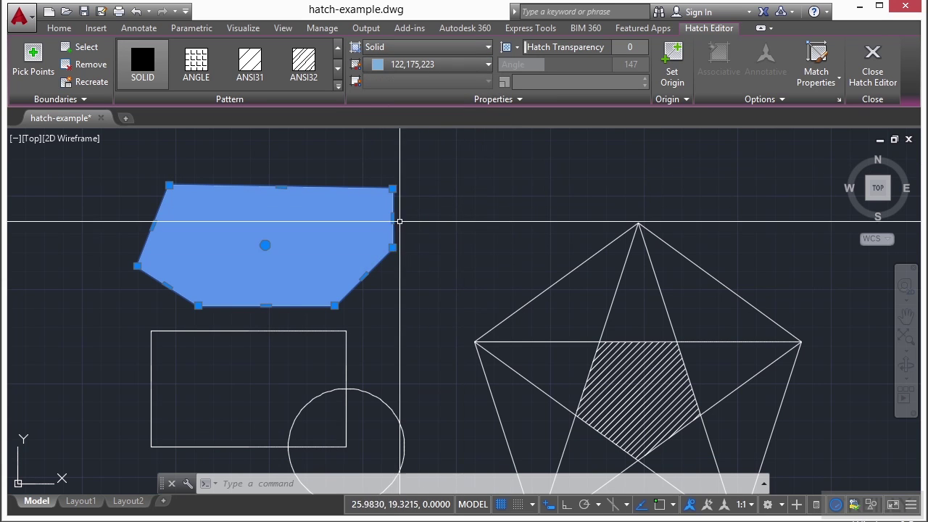
Convert the hatch's vertical right edge to an arc that curves into the hatch.
mouse_move(392, 217)
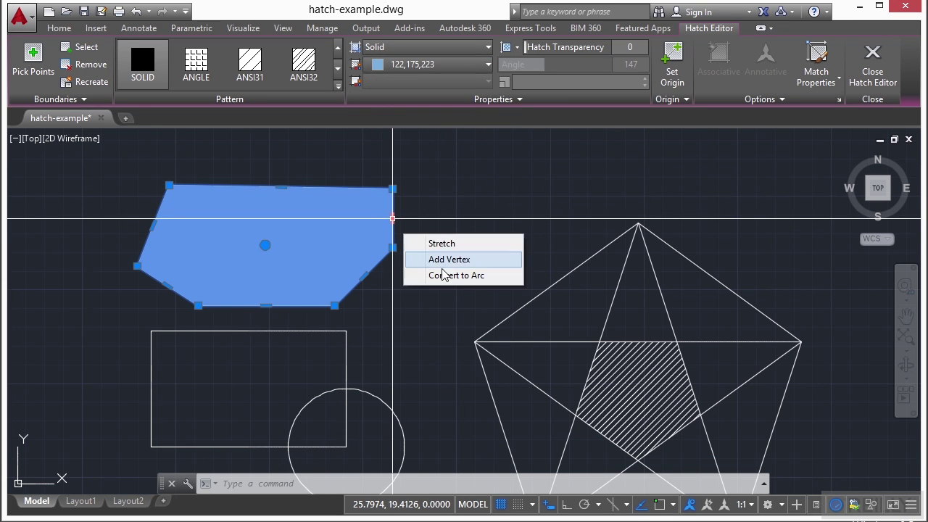
click(443, 274)
click(364, 217)
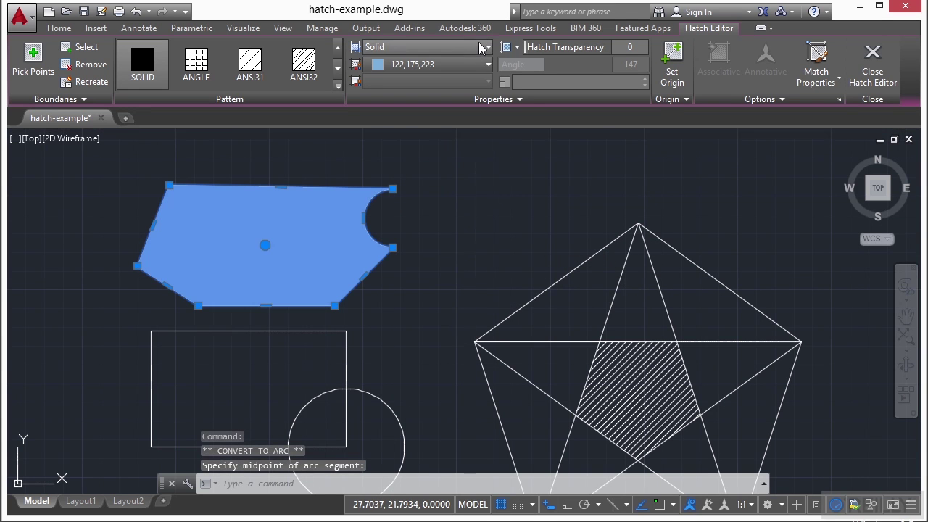
Change the hatch to a Gradient with first color 255,255,255 (white) and second color 153,27,30 (dark red).
click(481, 47)
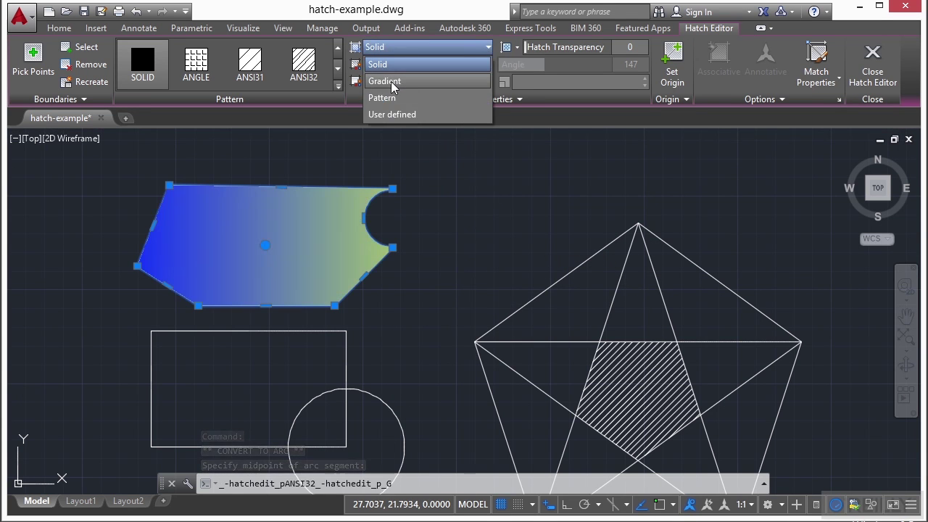
click(392, 82)
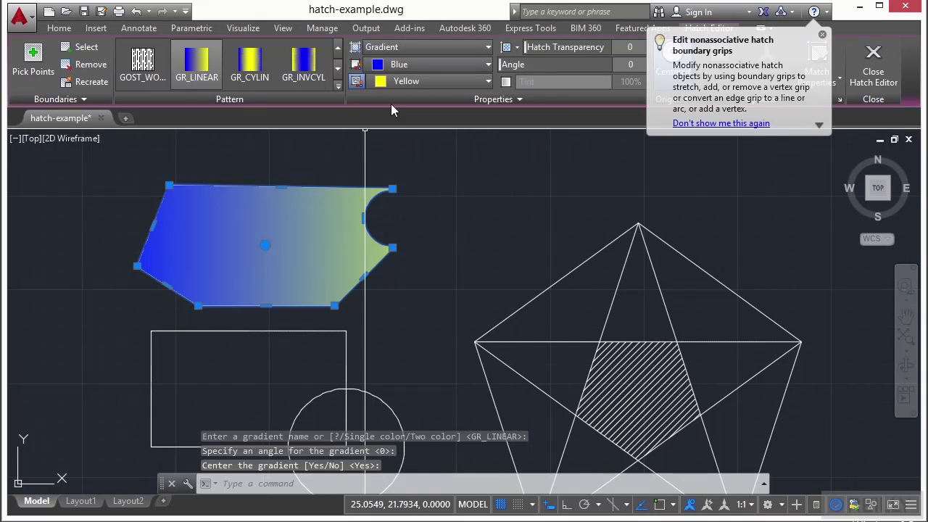
click(435, 82)
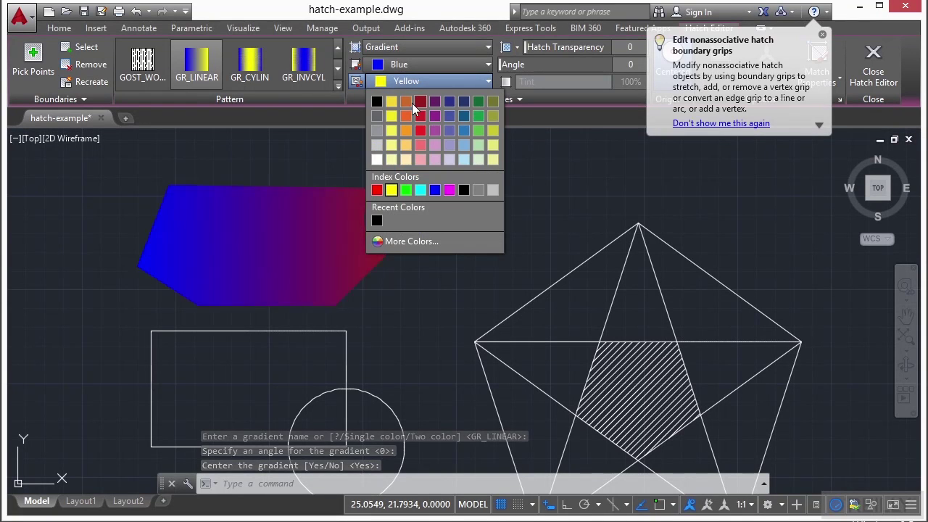
click(422, 100)
click(482, 64)
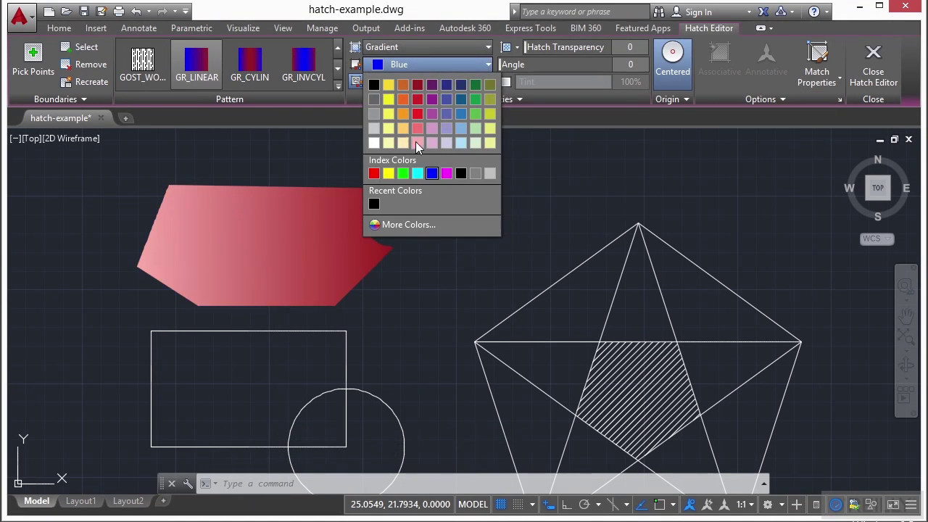
click(374, 142)
Try several gradient patterns on the hatch, settle on GR_CYLIN and turn off its centered origin.
click(249, 61)
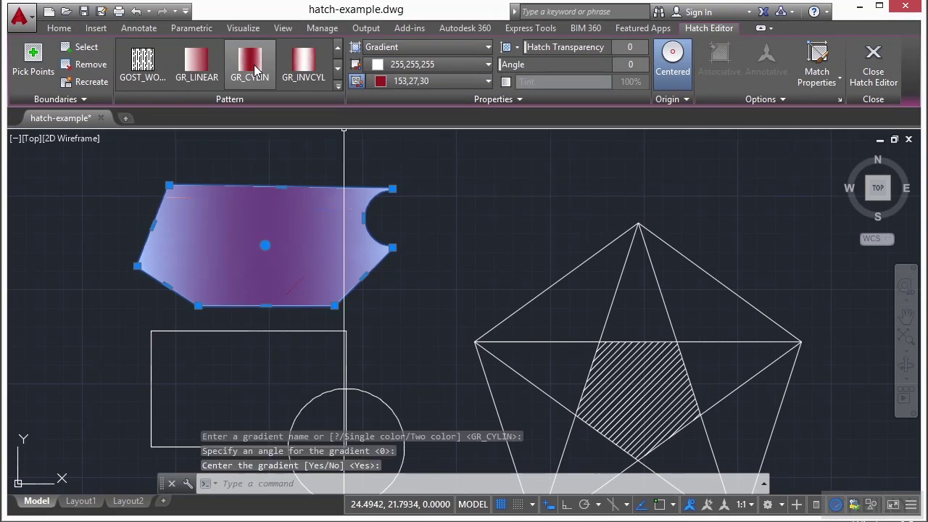
click(298, 65)
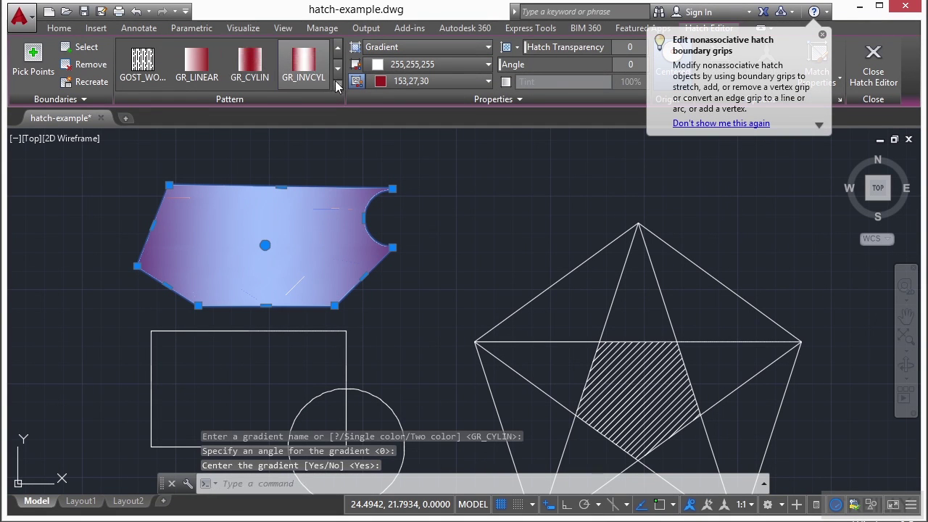
click(255, 66)
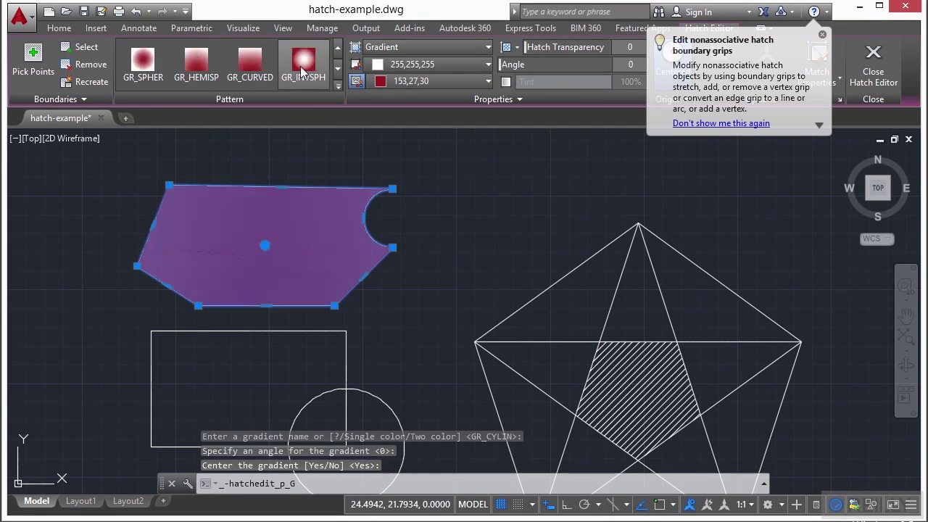
click(337, 67)
click(303, 61)
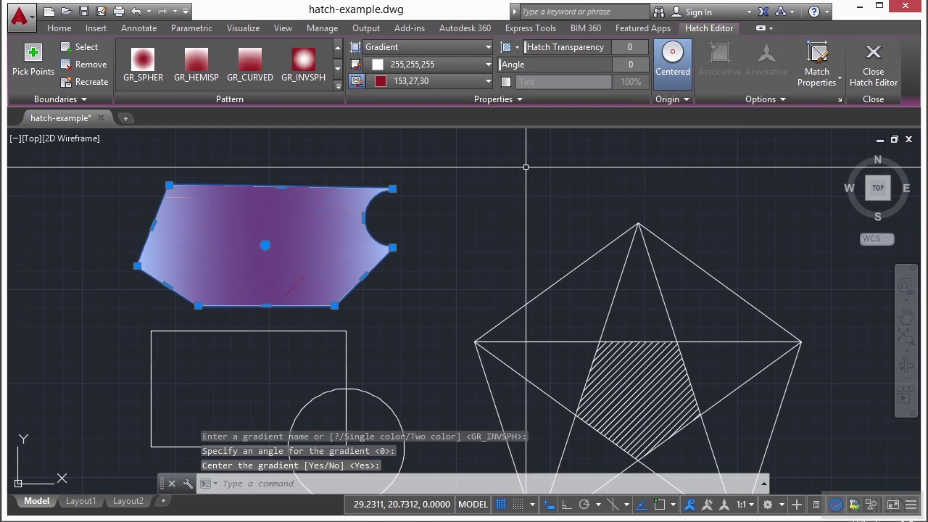
click(673, 100)
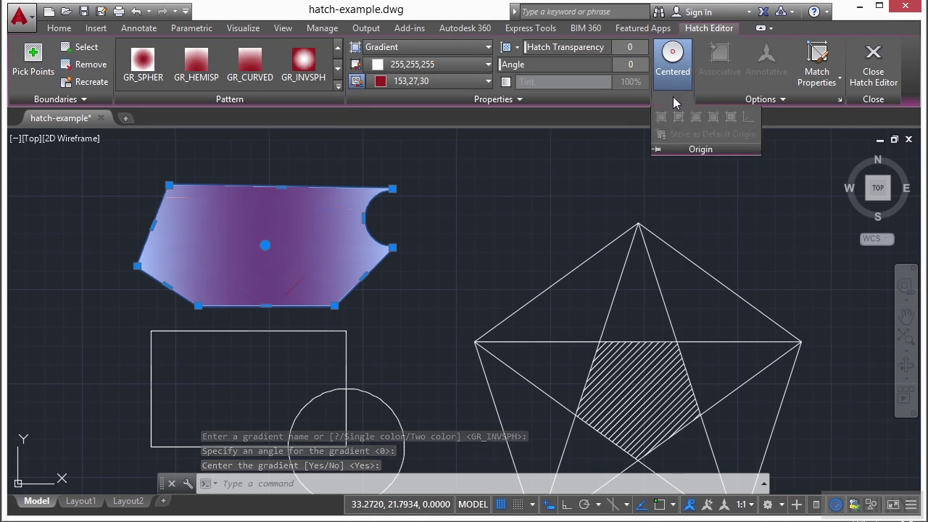
click(677, 60)
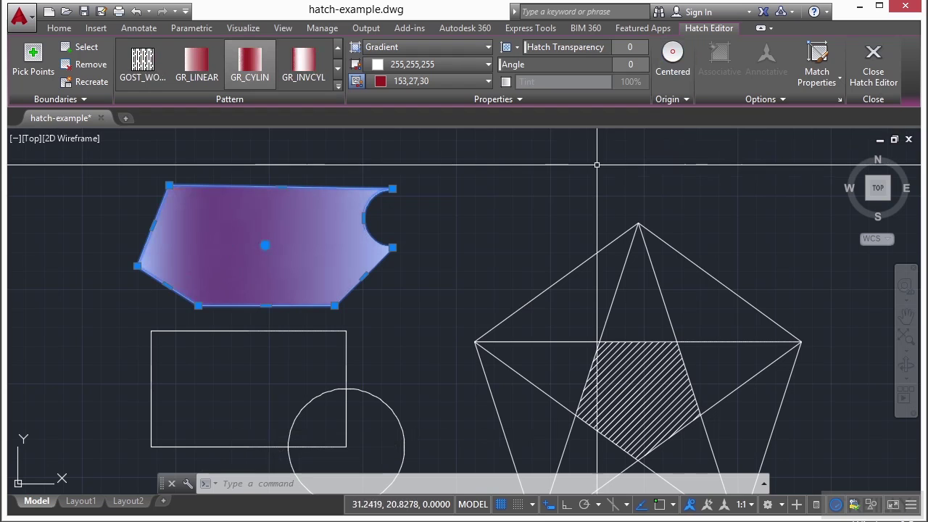
Match the reshaped hatch's properties to the hatch in the pentagon at the star's centre.
click(814, 72)
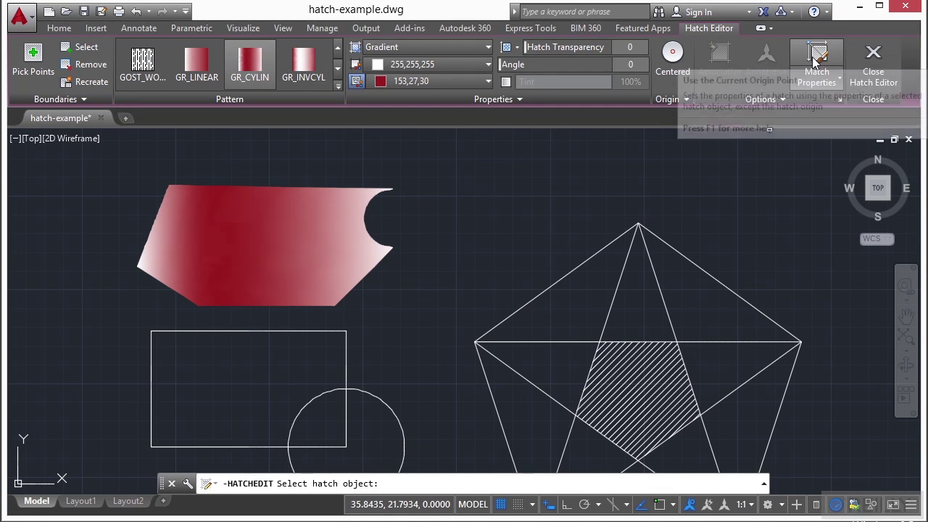
click(639, 380)
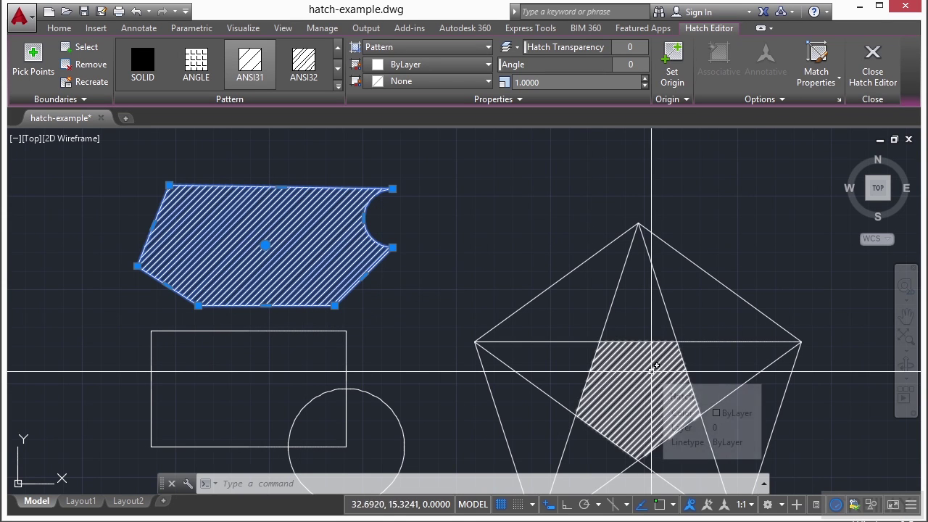
Finish editing the reshaped hatch and clear its selection.
key(Escape)
key(Escape)
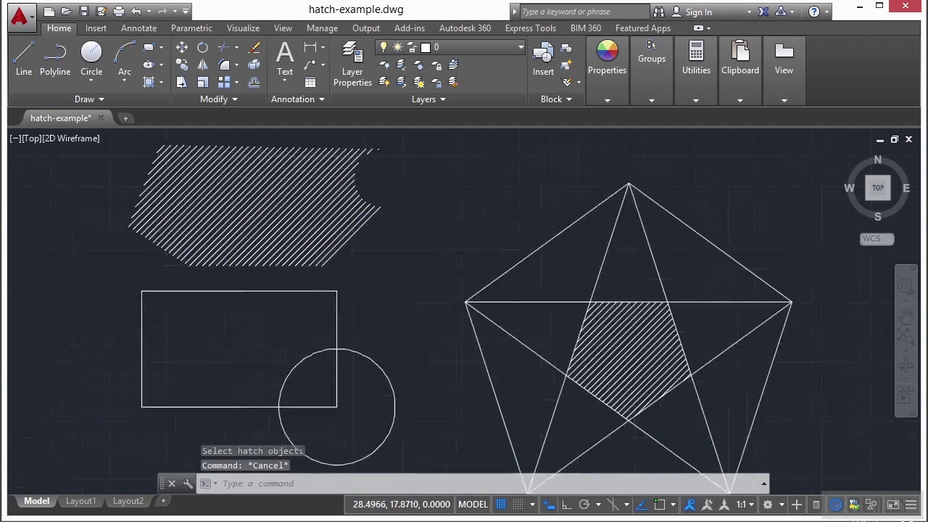
scroll(496, 235, down, 2)
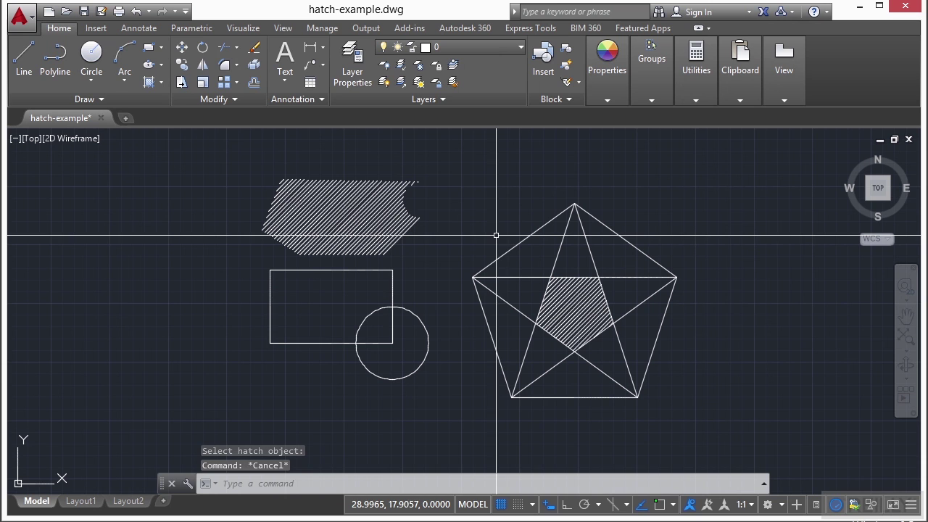
Try a solid hatch by selecting the pentagon's outline as the boundary object, and undo that selection.
text(h)
key(Return)
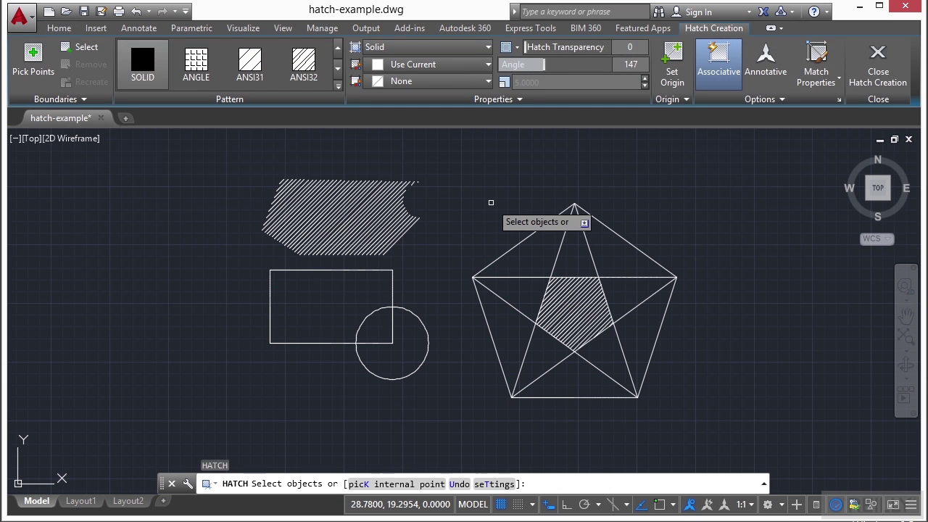
click(74, 49)
click(540, 230)
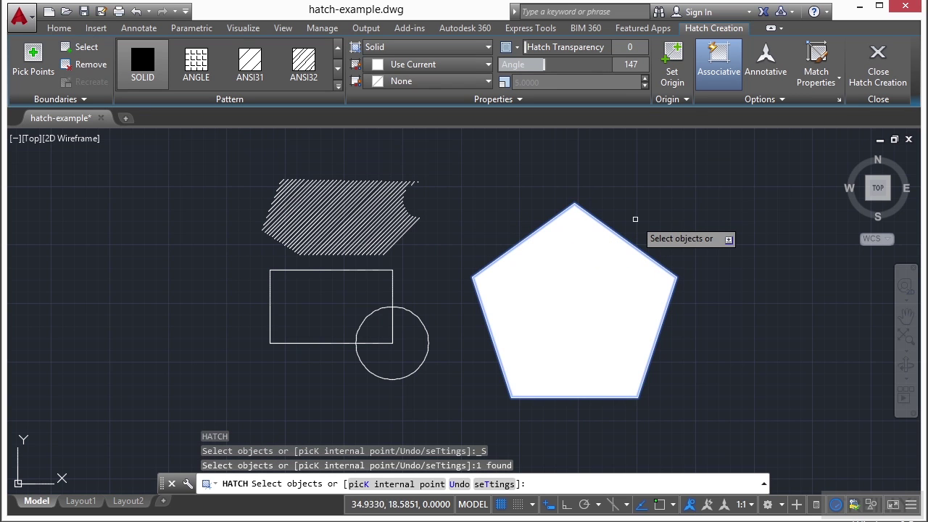
text(u)
key(Return)
Try a solid hatch bounded by two star lines and the pentagon's upper-left edge, and cancel it.
click(588, 245)
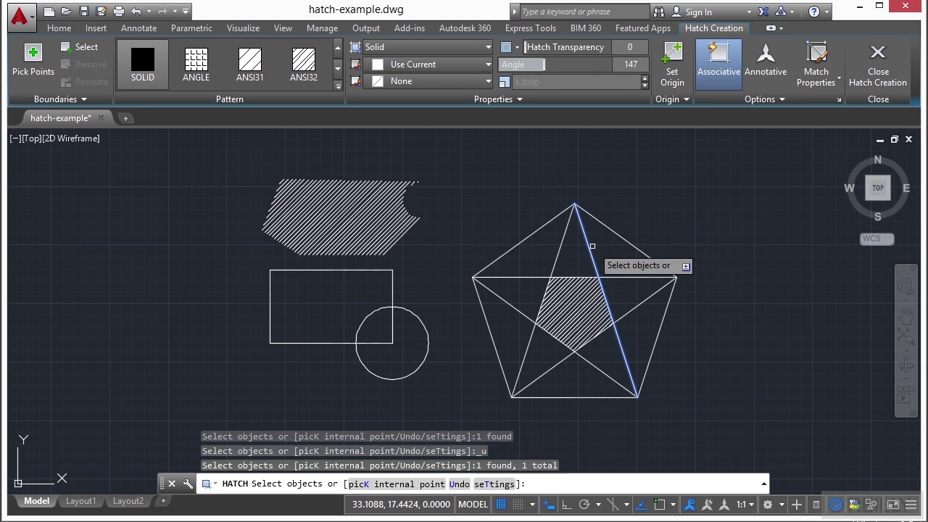
click(602, 371)
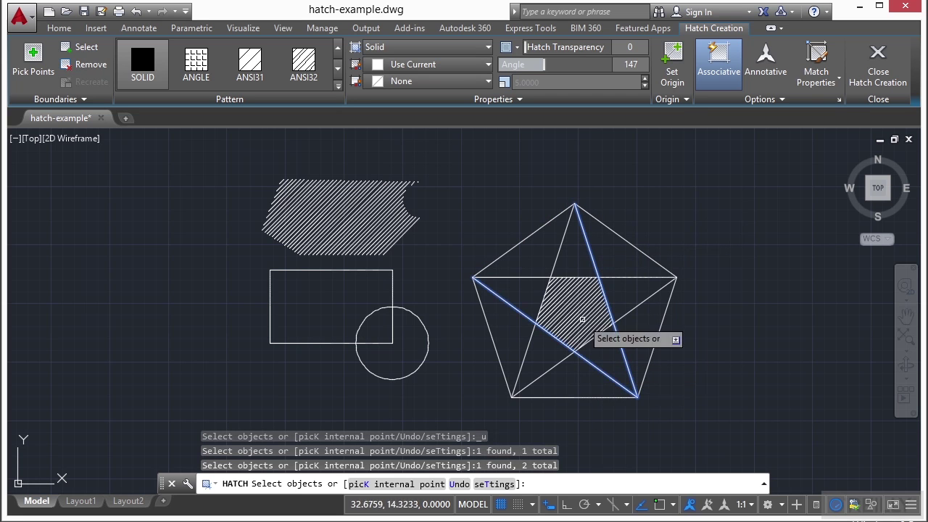
click(519, 244)
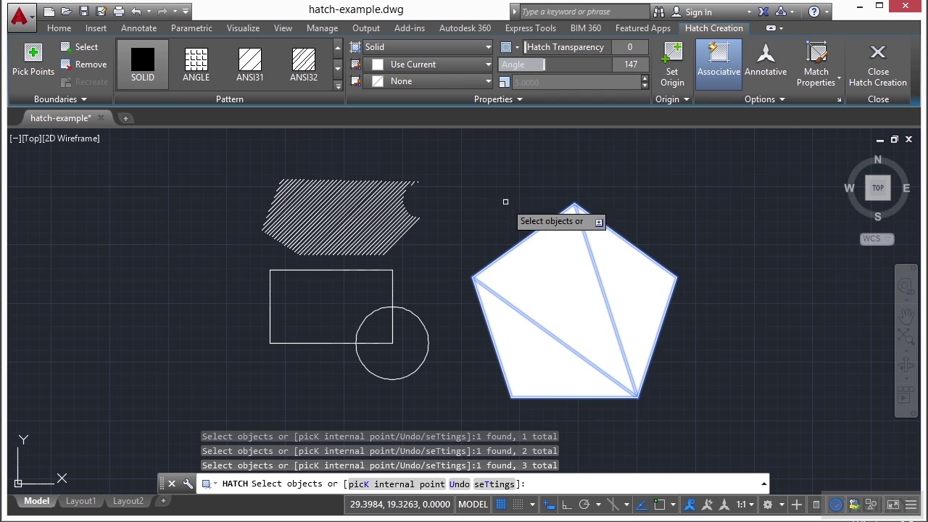
key(ctrl+z)
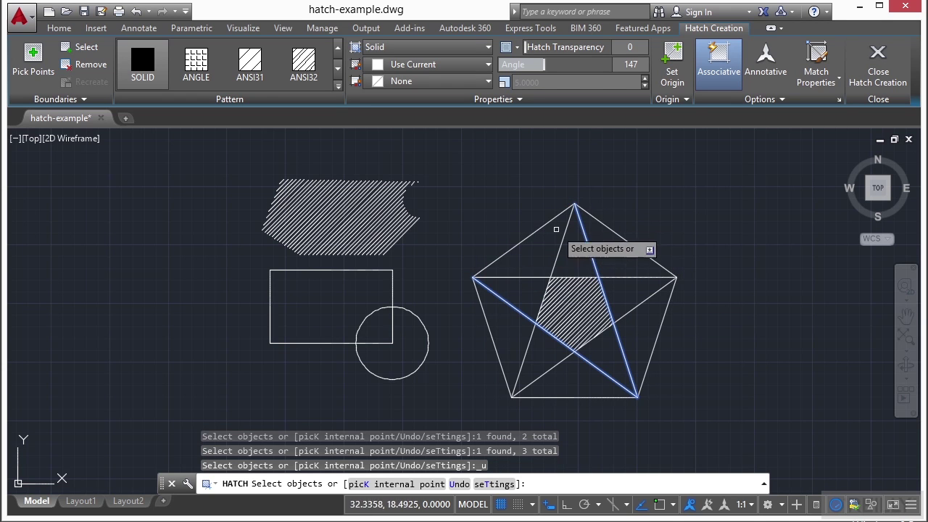
key(Escape)
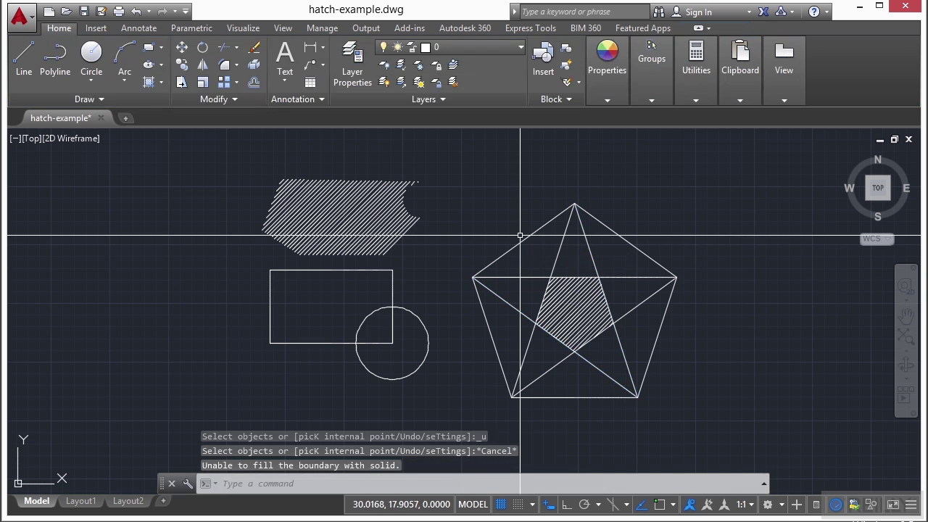
Explode the outer pentagon into separate lines and select its upper-left edge to check it.
text(x)
key(Return)
click(516, 245)
key(Return)
click(518, 244)
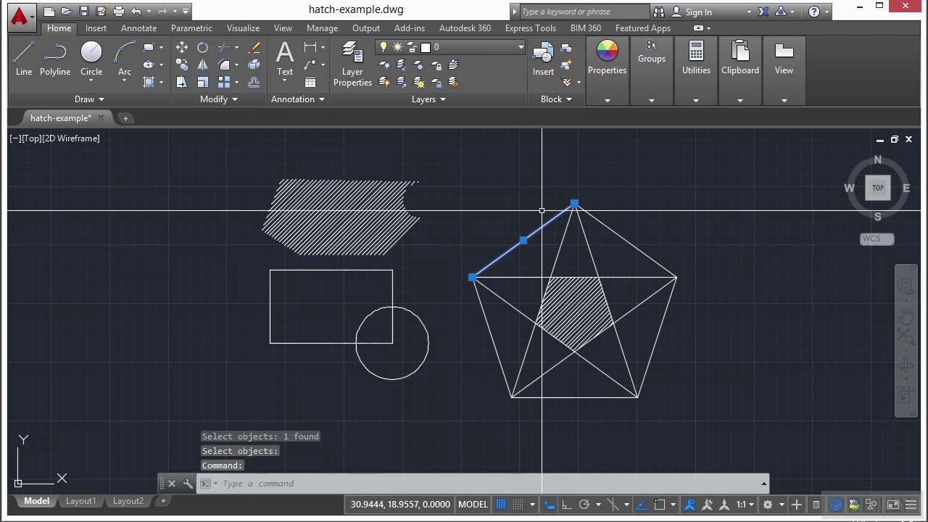
Create a solid hatch in the triangle enclosed by the pentagon's upper-left edge and the two star lines meeting at its lower-right corner.
text(h)
key(Return)
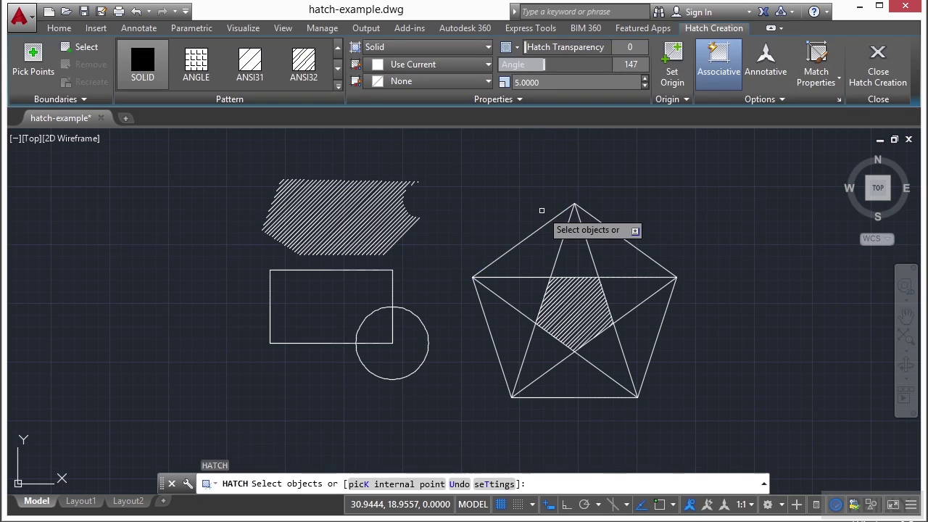
click(542, 226)
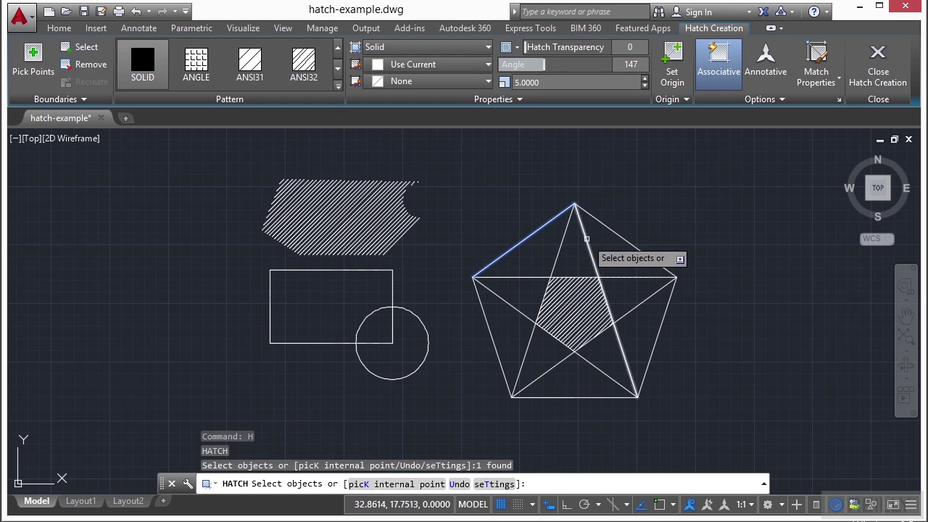
click(587, 238)
click(596, 366)
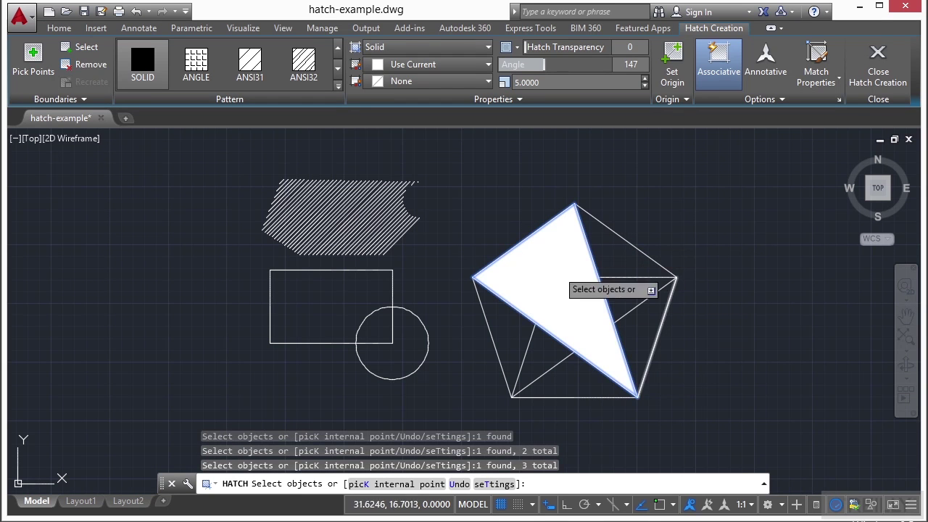
key(Return)
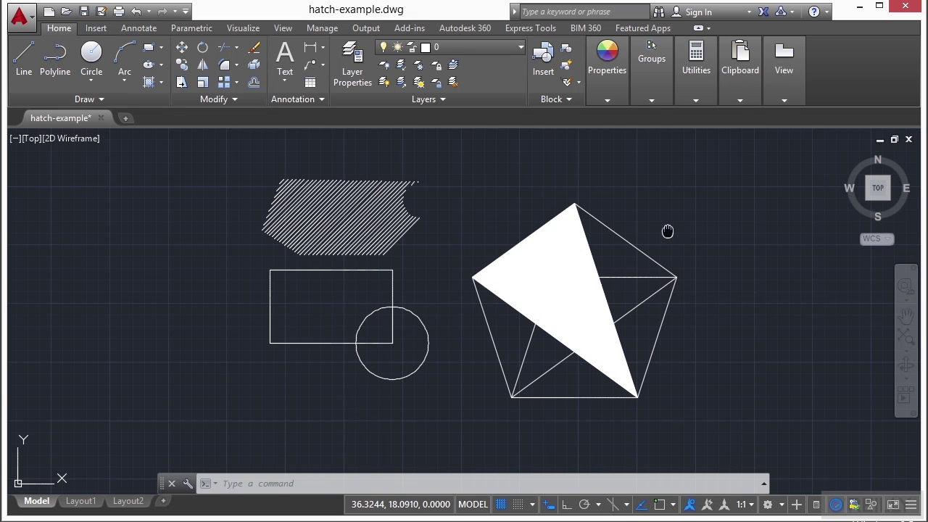
middle_drag(666, 232, 581, 232)
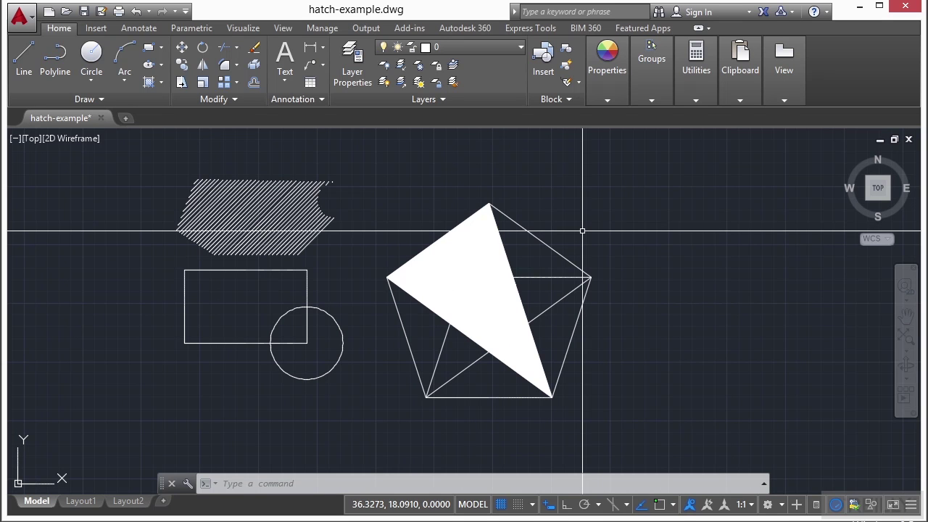